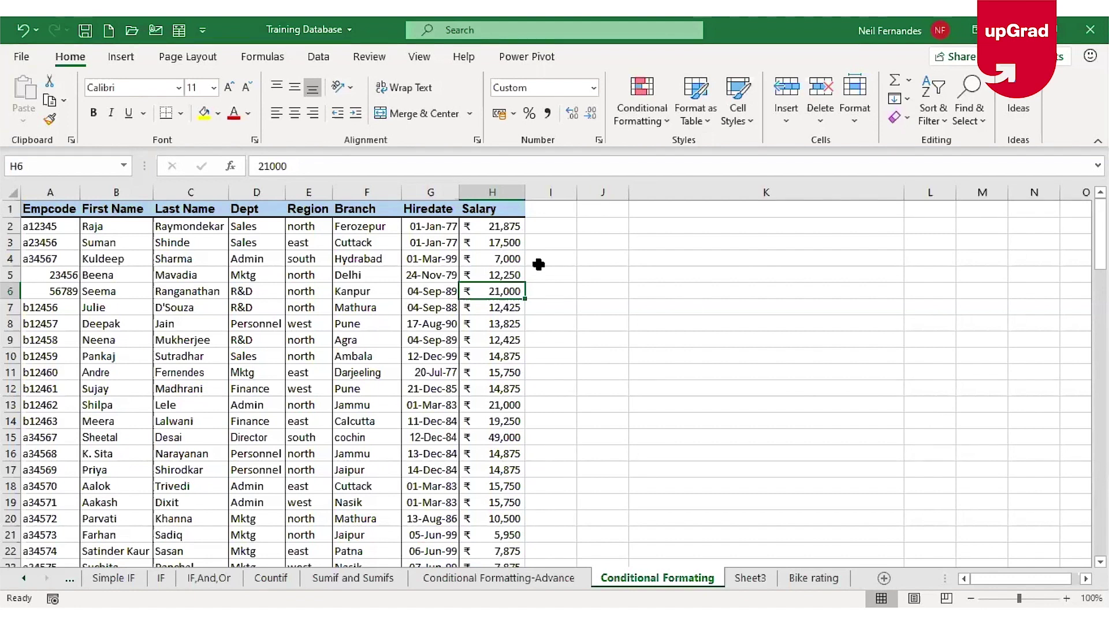
# Highlight Salary cells H2:H110 that are greater than 20000 with a custom yellow fill.
pyautogui.click(500, 229)
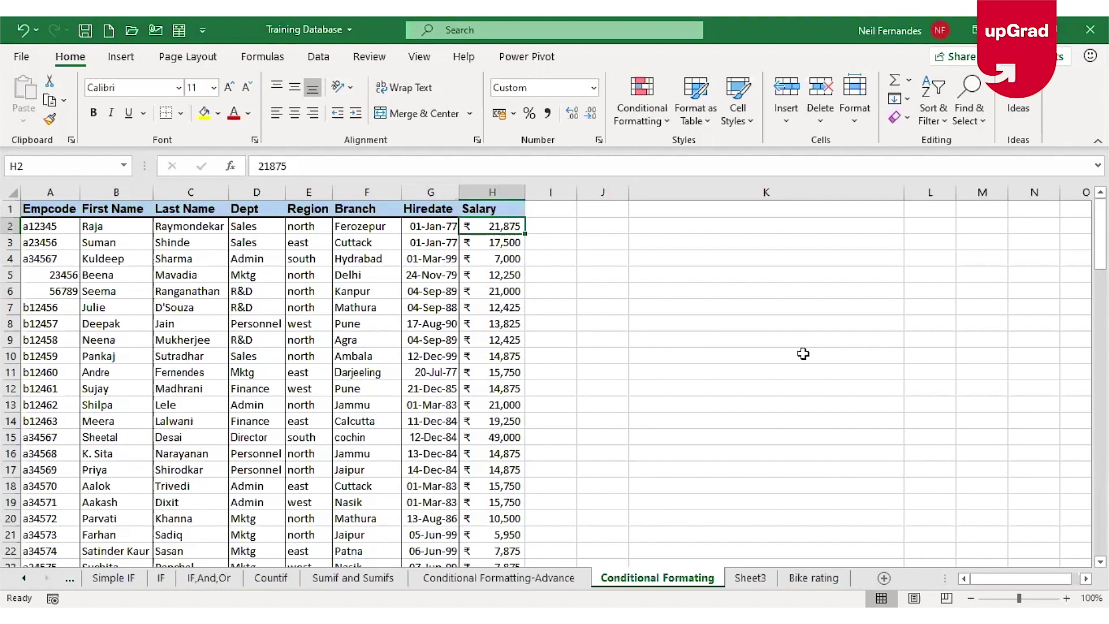
pyautogui.hotkey('ctrl', 'shift', 'Down')
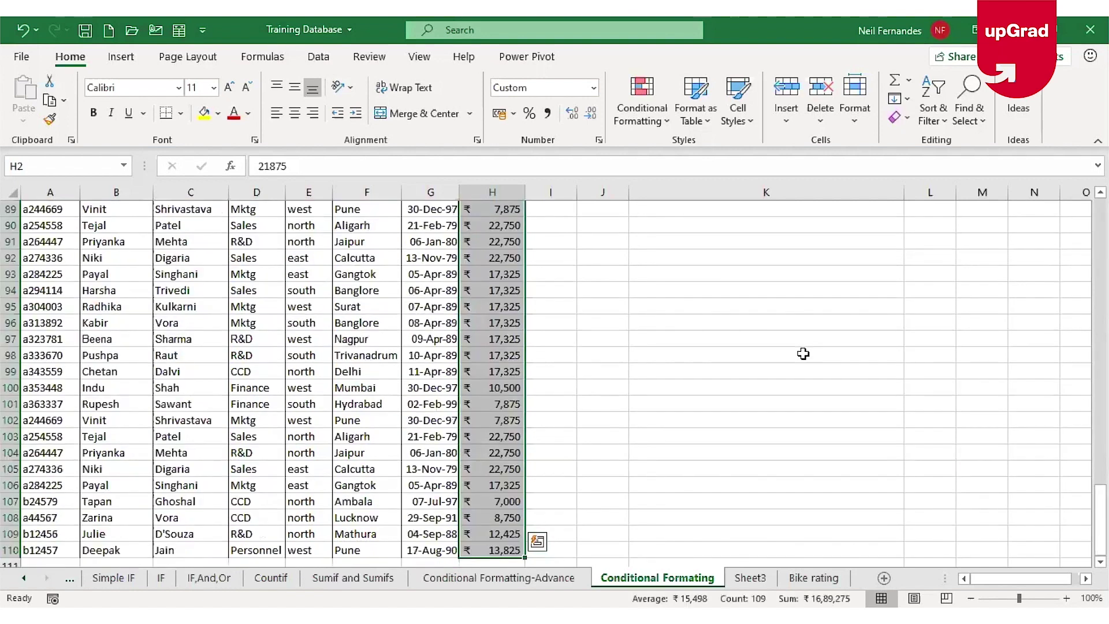
pyautogui.click(636, 106)
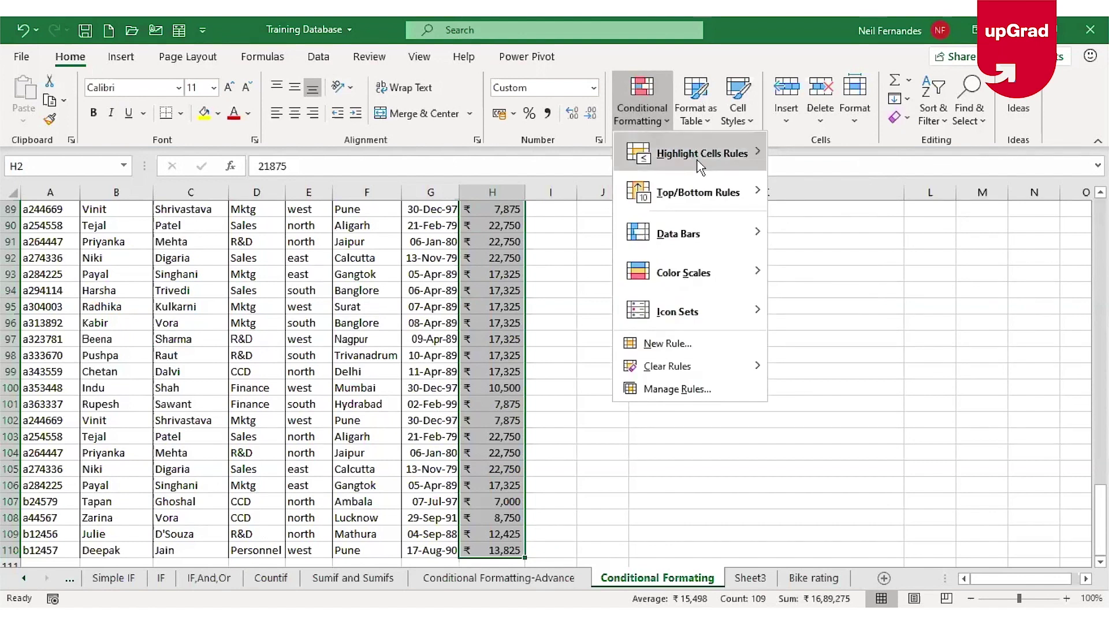
pyautogui.moveTo(700, 166)
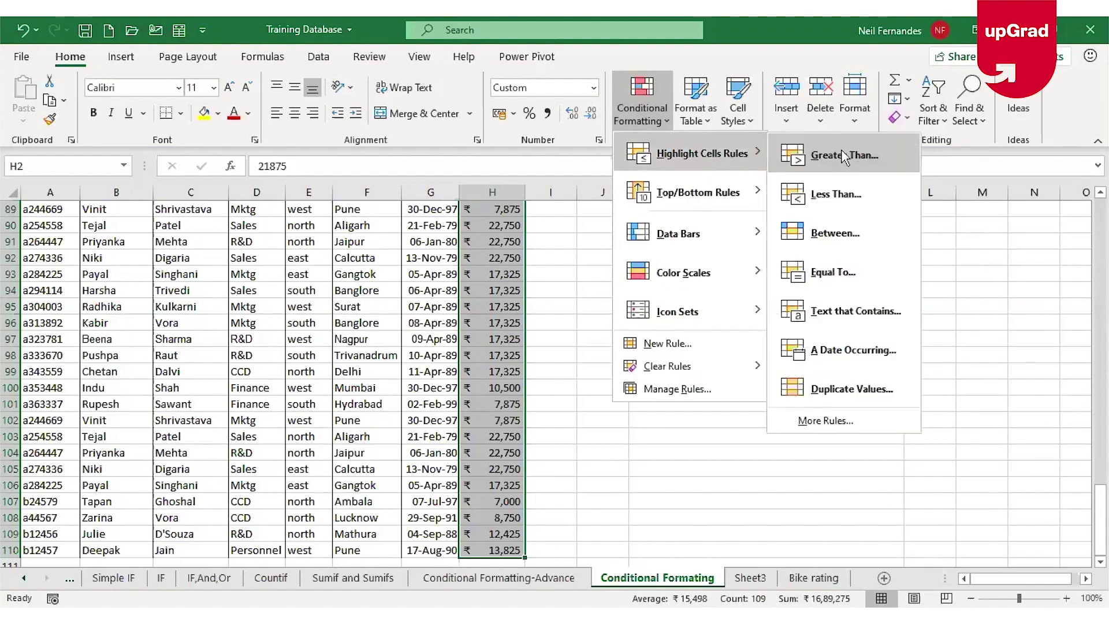
pyautogui.click(843, 156)
pyautogui.write('20000')
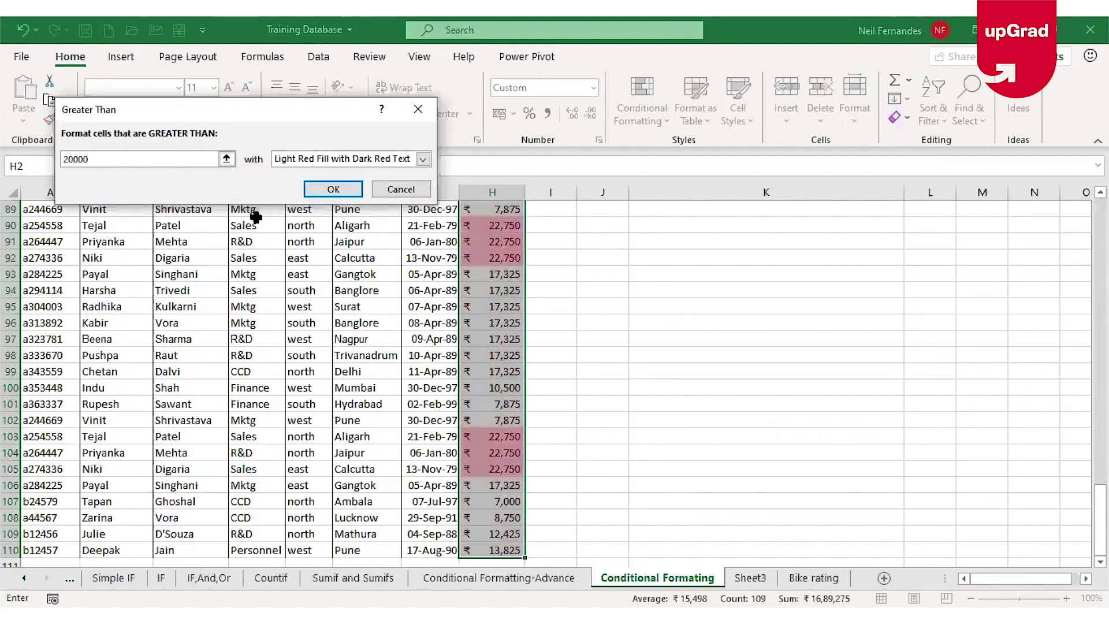
pyautogui.press('Tab')
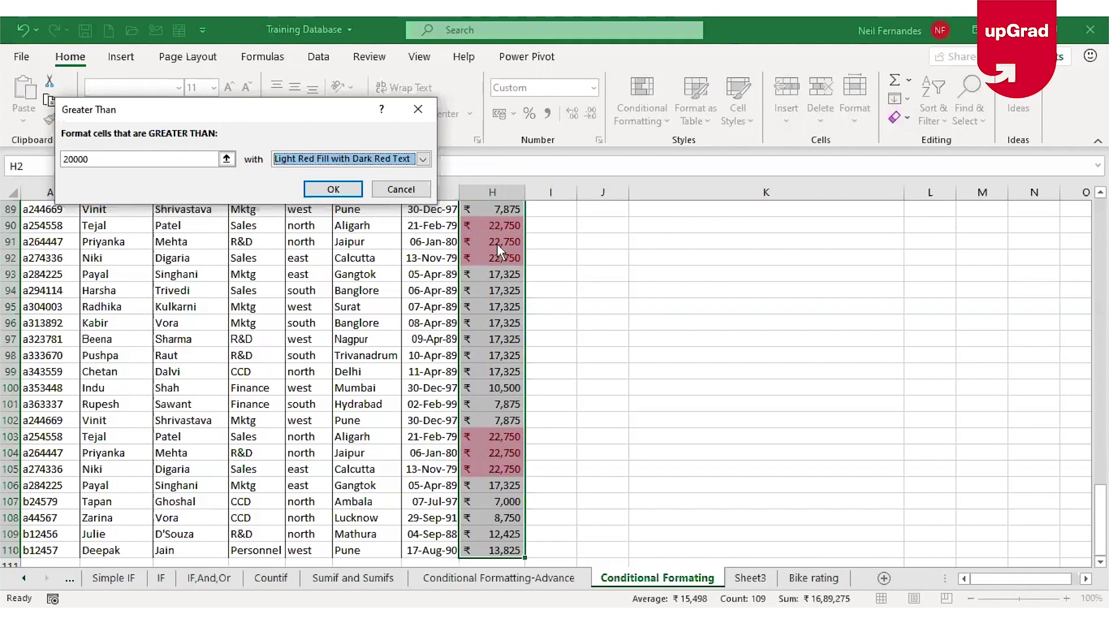
pyautogui.click(372, 162)
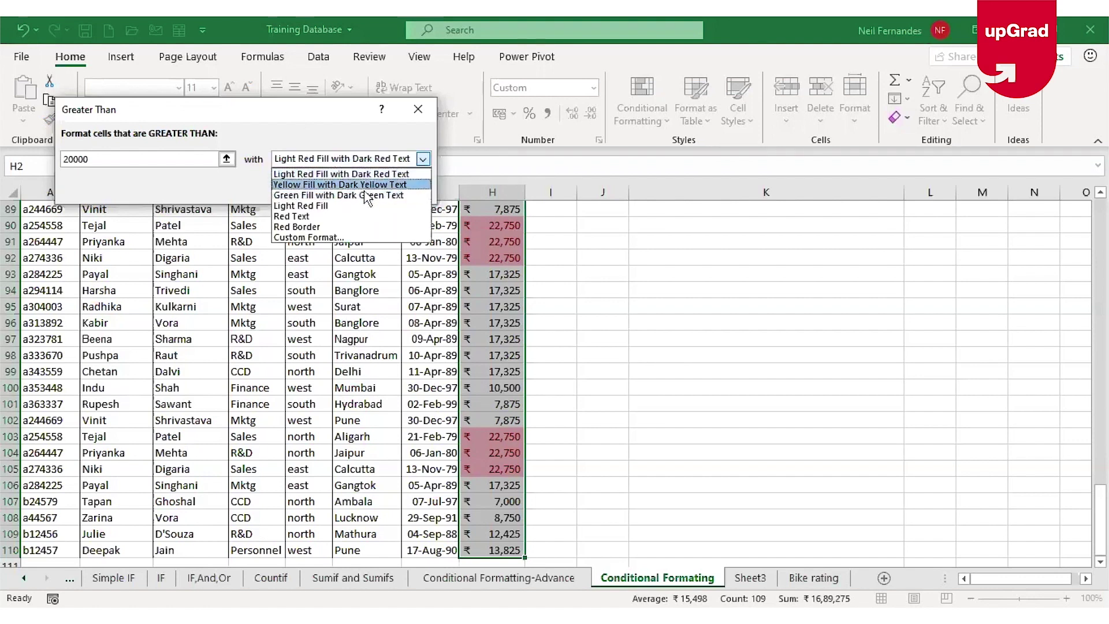
pyautogui.click(316, 238)
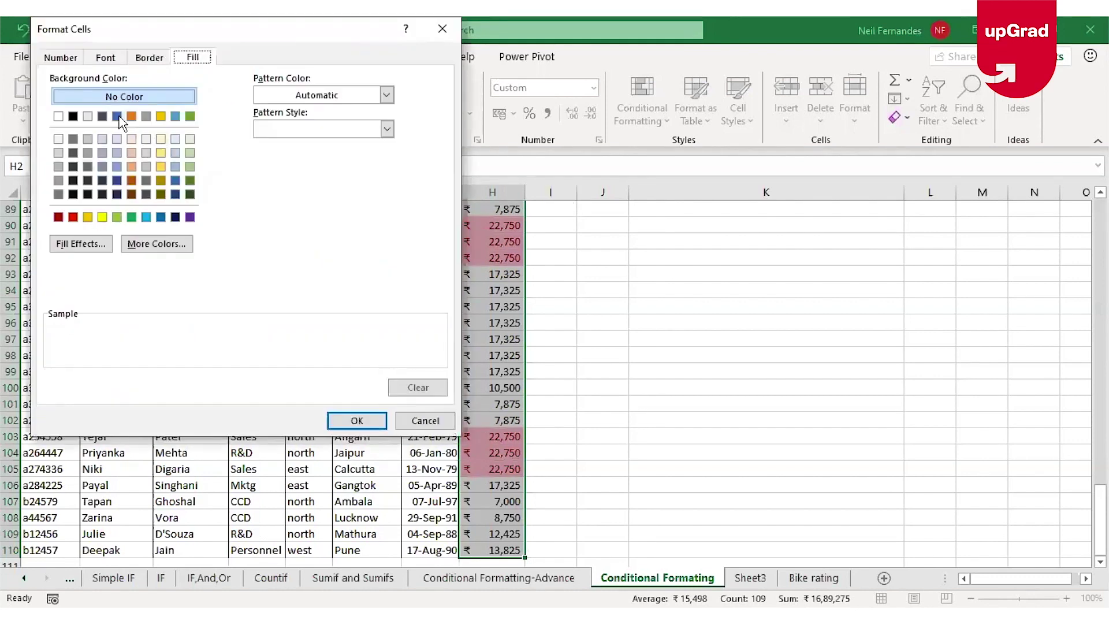
pyautogui.click(102, 216)
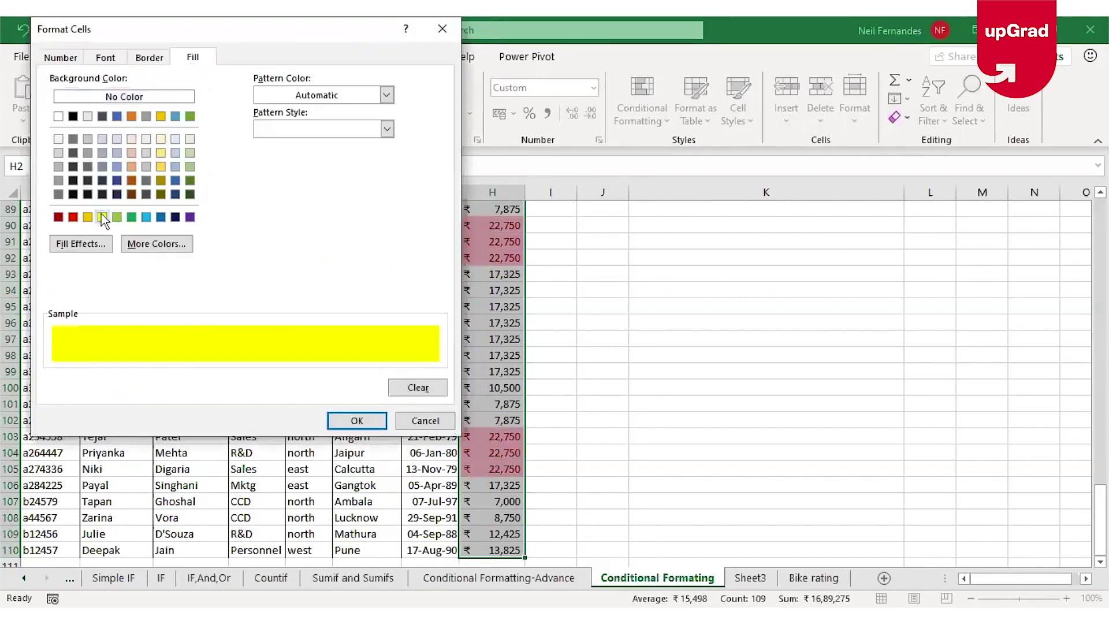
pyautogui.click(358, 421)
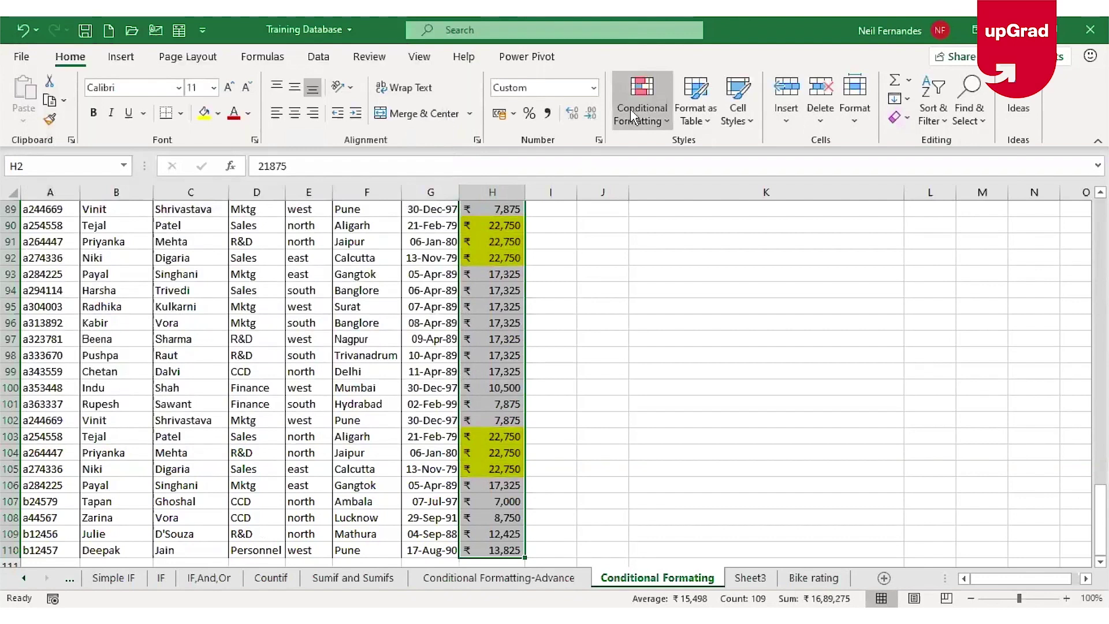
# Add a Less Than rule to the Salary cells that formats values under 10000 with a custom light green fill.
pyautogui.click(631, 110)
pyautogui.moveTo(702, 153)
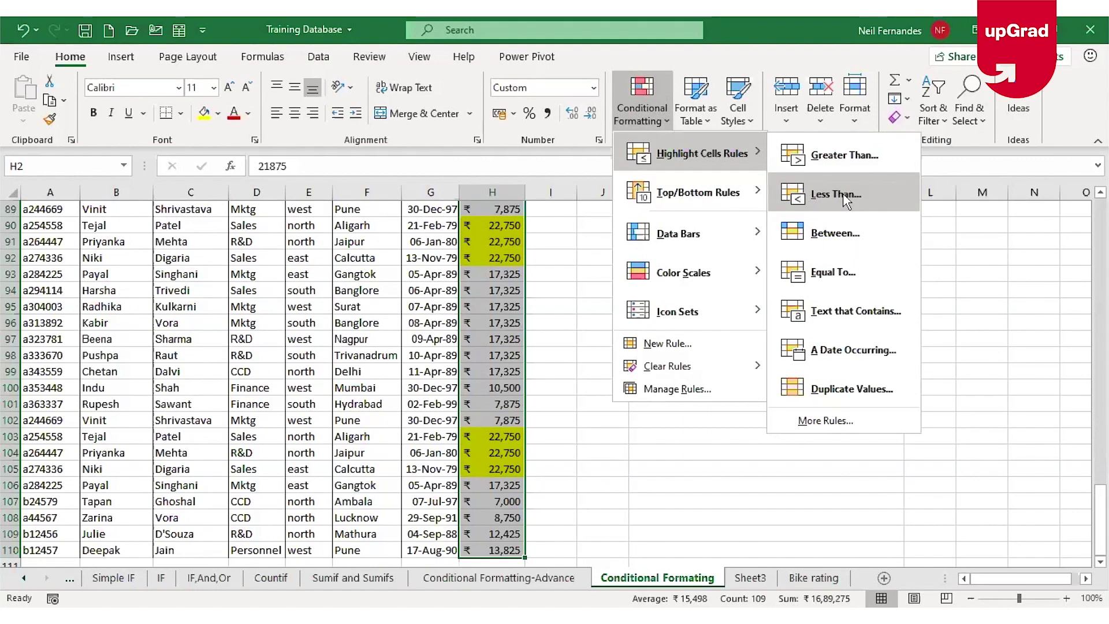
pyautogui.click(845, 198)
pyautogui.write('1')
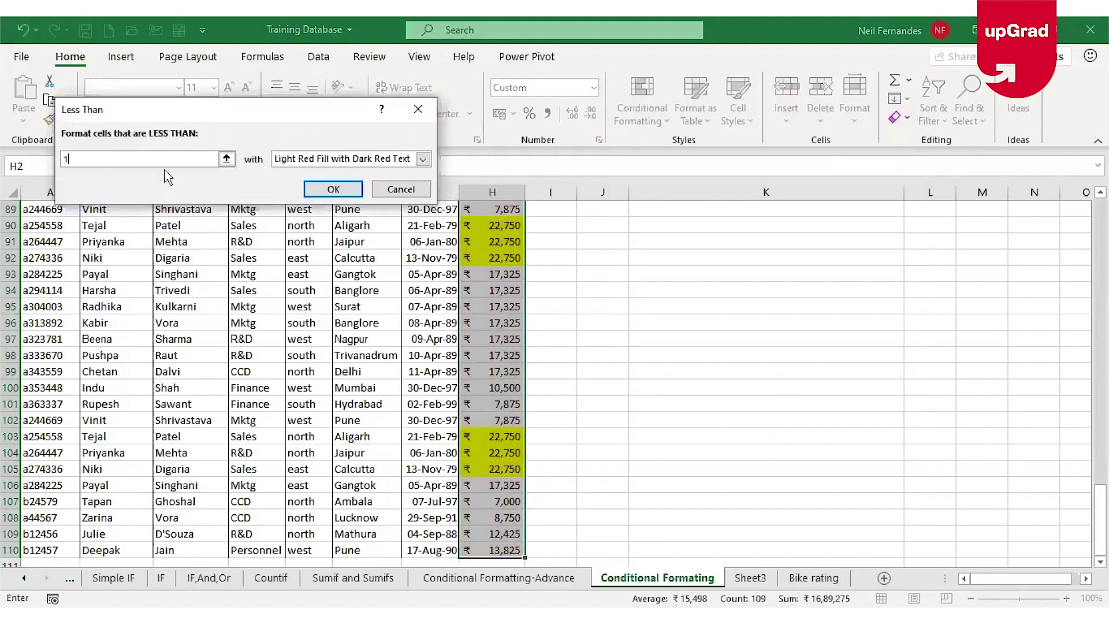
pyautogui.write('0000')
pyautogui.press('Tab')
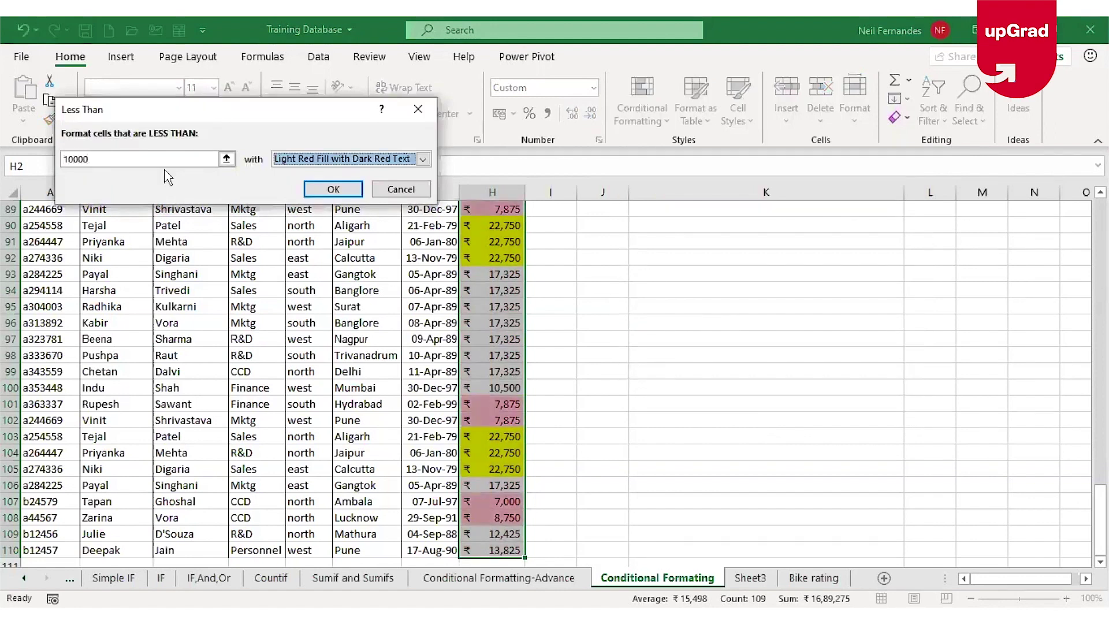
pyautogui.click(352, 161)
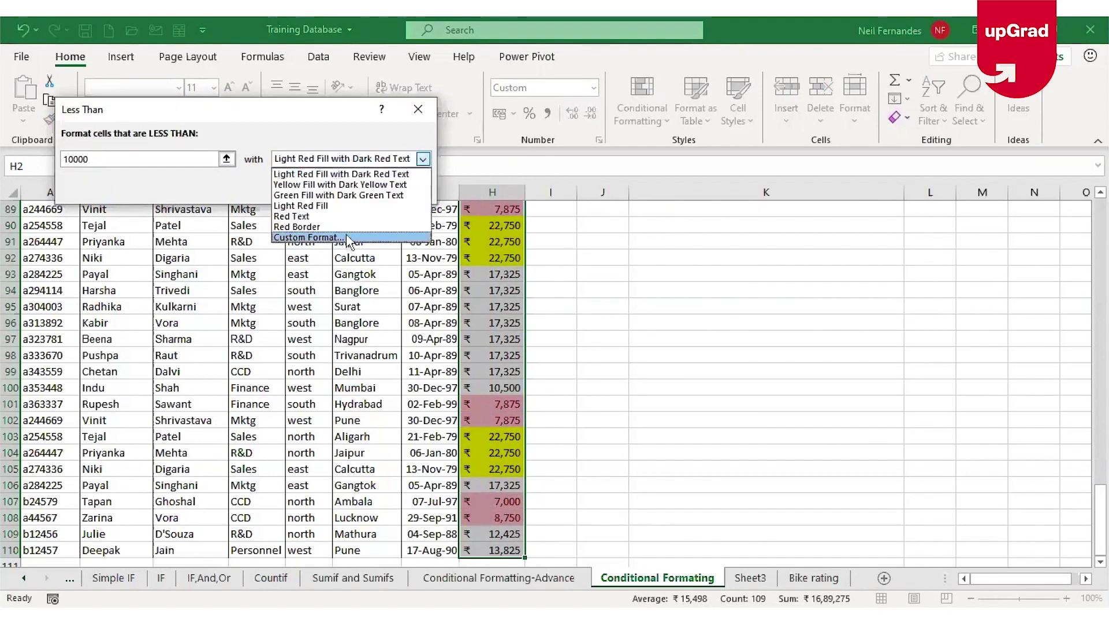
pyautogui.click(349, 237)
pyautogui.click(117, 216)
pyautogui.click(348, 418)
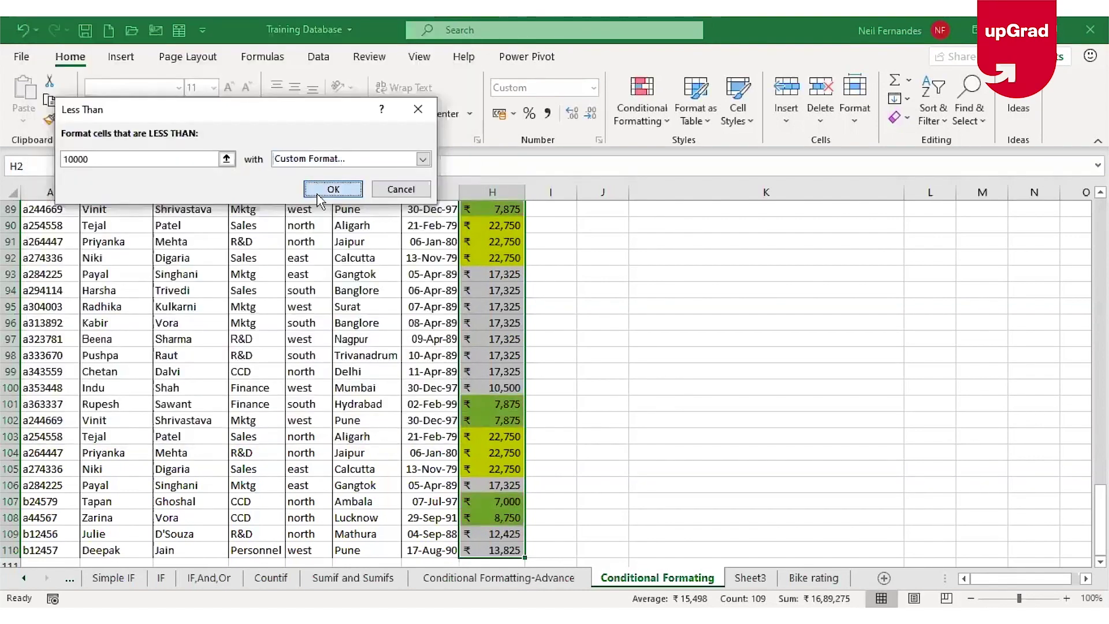
pyautogui.click(318, 194)
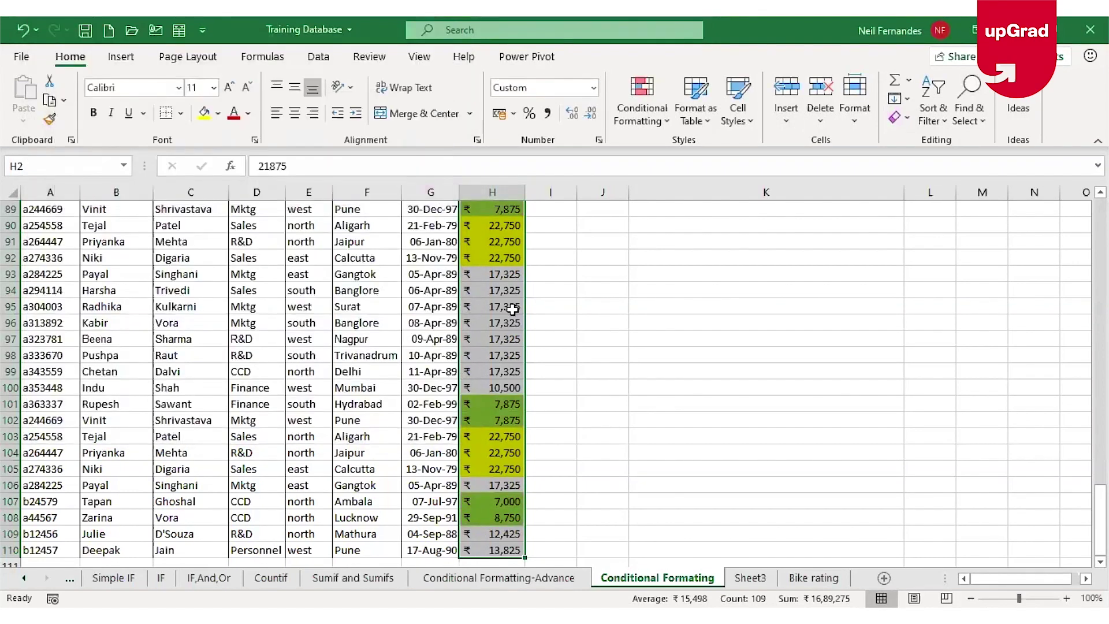
# Add a Between rule for Salary values from 15000 to 20000 with a custom light blue fill, and return to the column header.
pyautogui.click(639, 113)
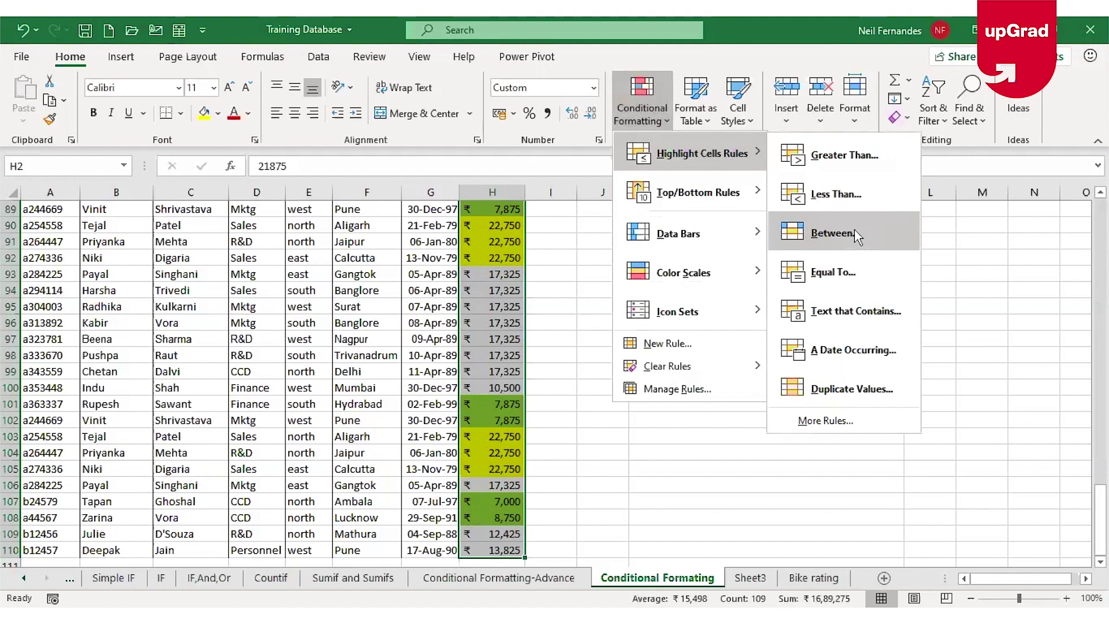
pyautogui.click(831, 233)
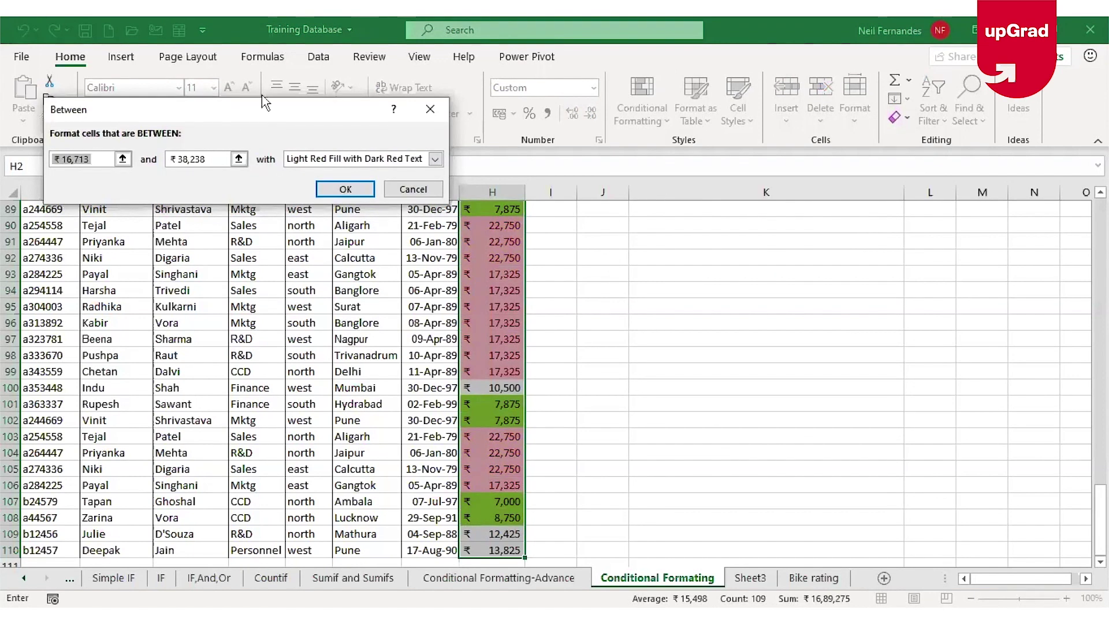
pyautogui.write('15000')
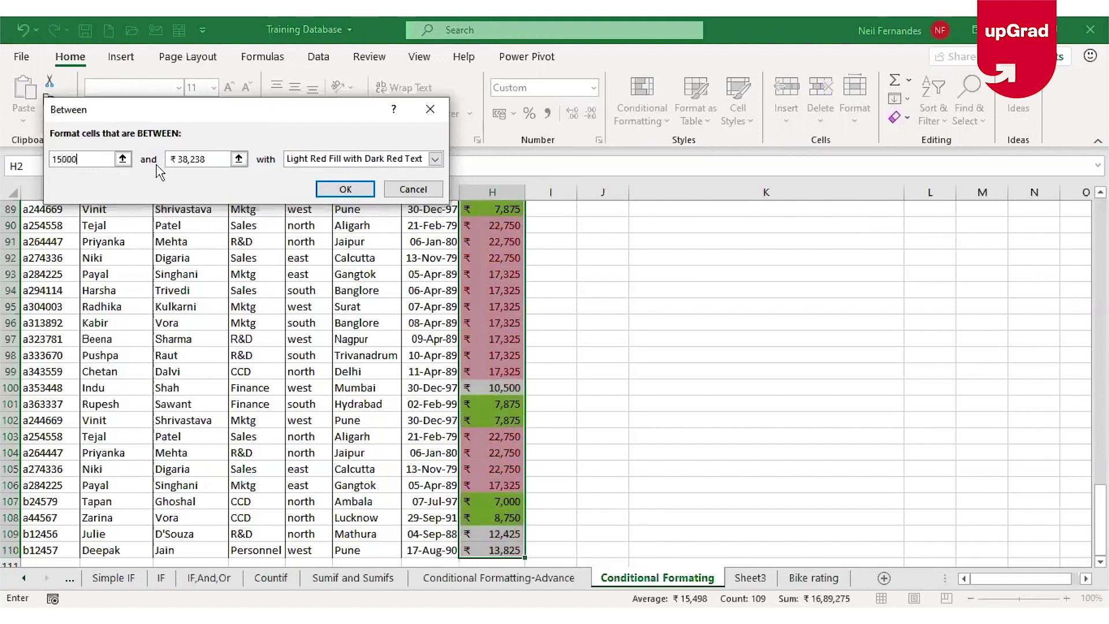
pyautogui.press('Tab')
pyautogui.write('200')
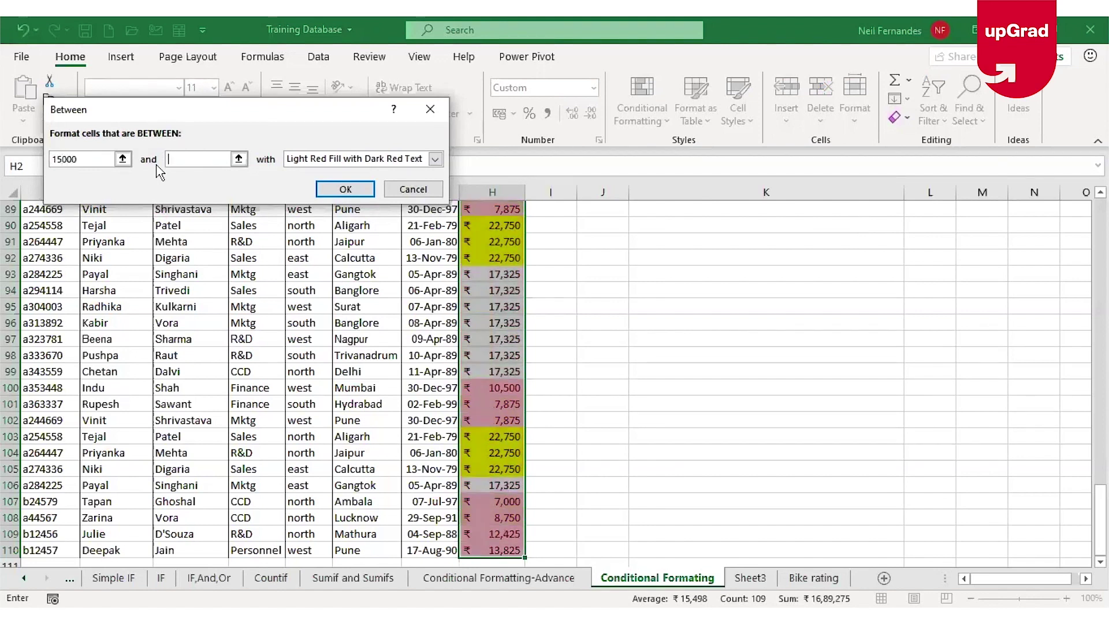
pyautogui.write('00')
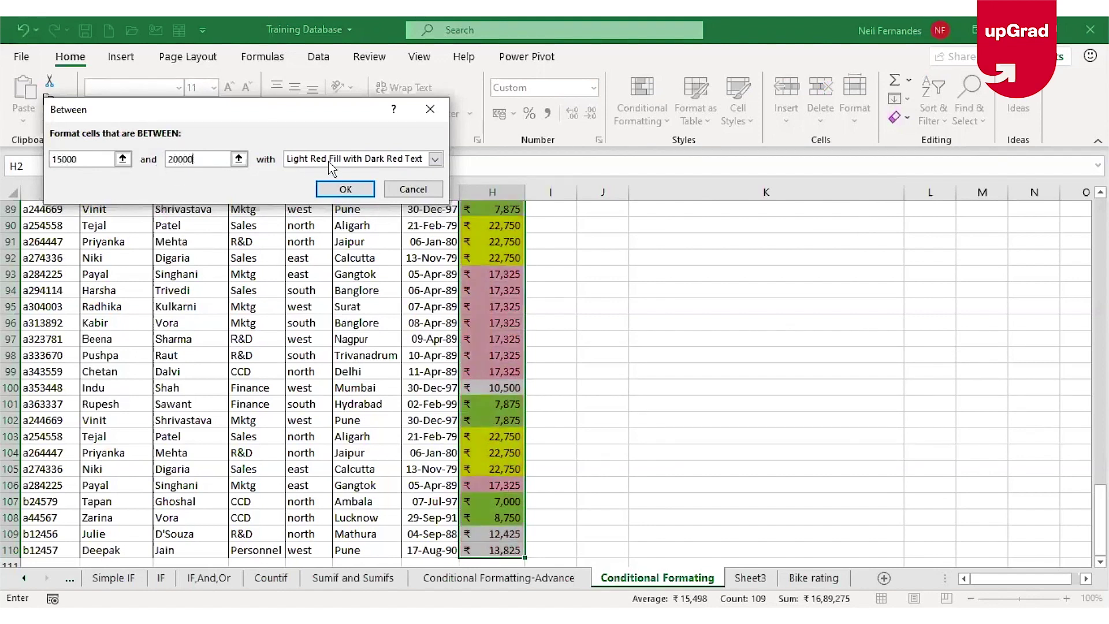
pyautogui.click(435, 159)
pyautogui.click(365, 237)
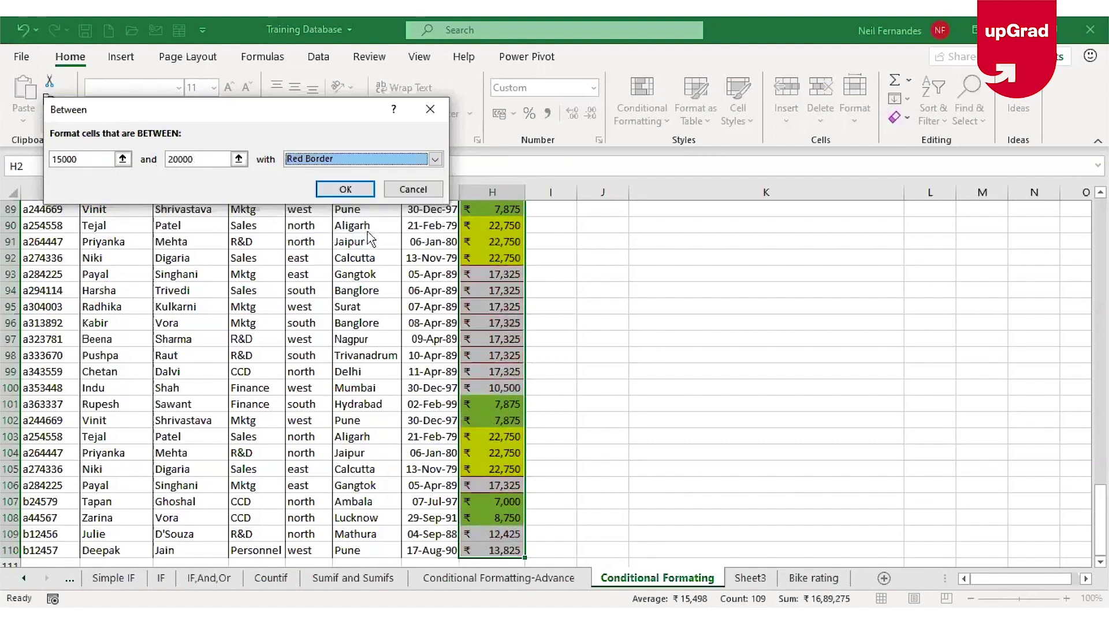
pyautogui.click(145, 218)
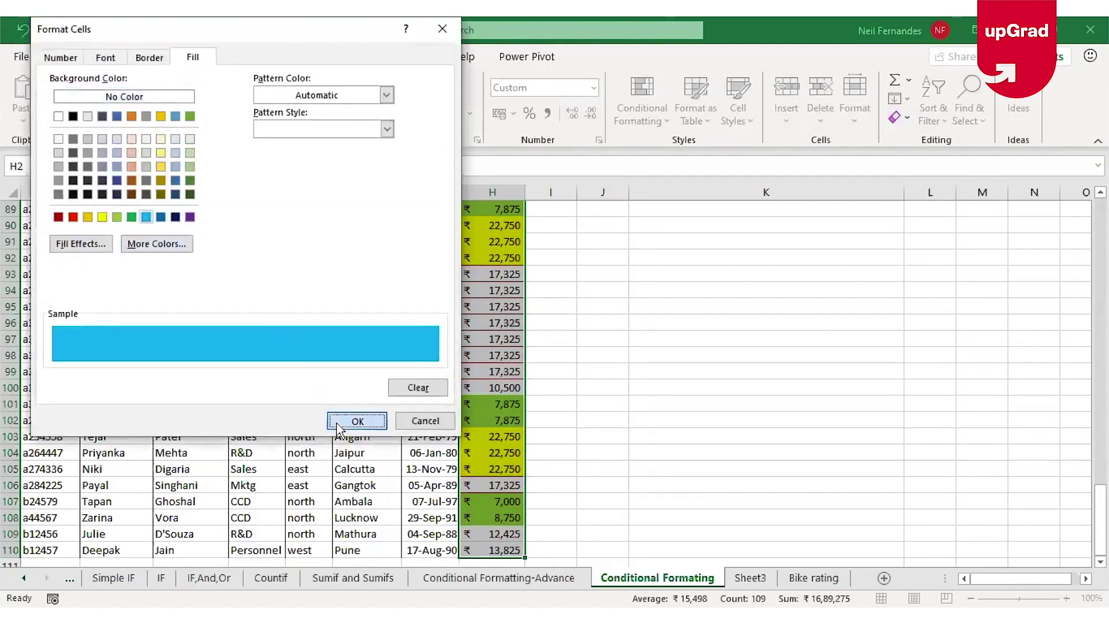
pyautogui.click(357, 421)
pyautogui.click(346, 189)
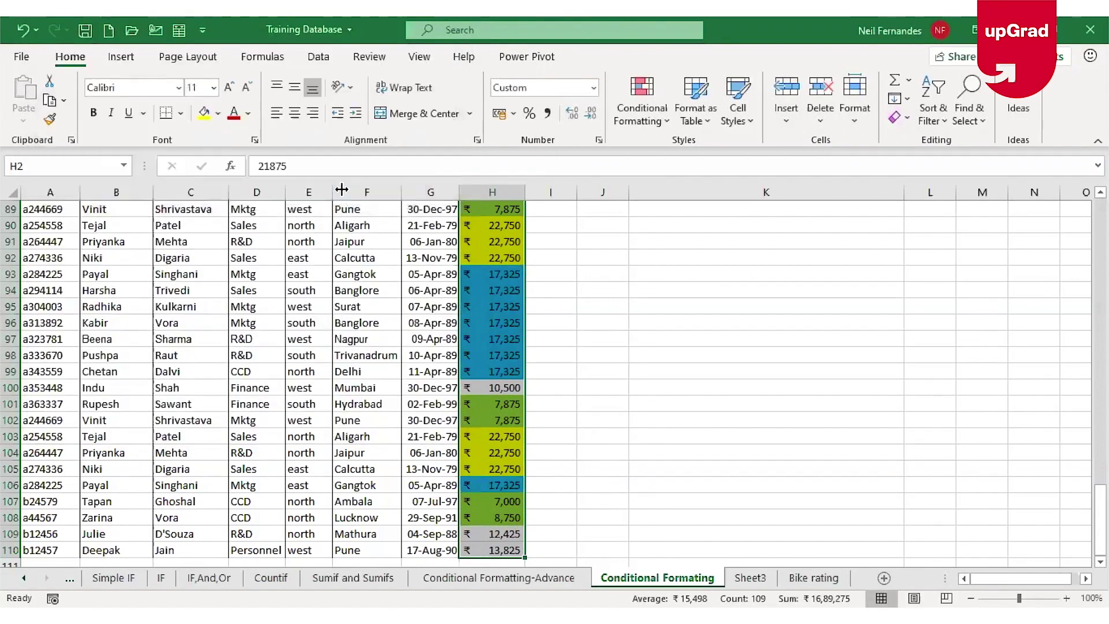
pyautogui.click(491, 303)
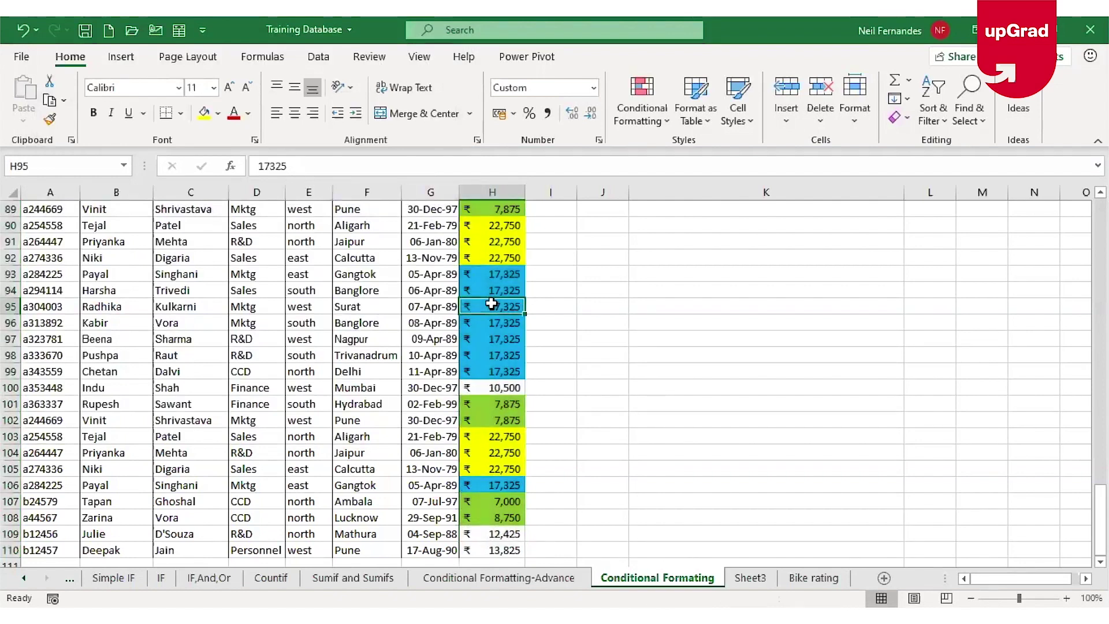
pyautogui.hotkey('ctrl', 'Up')
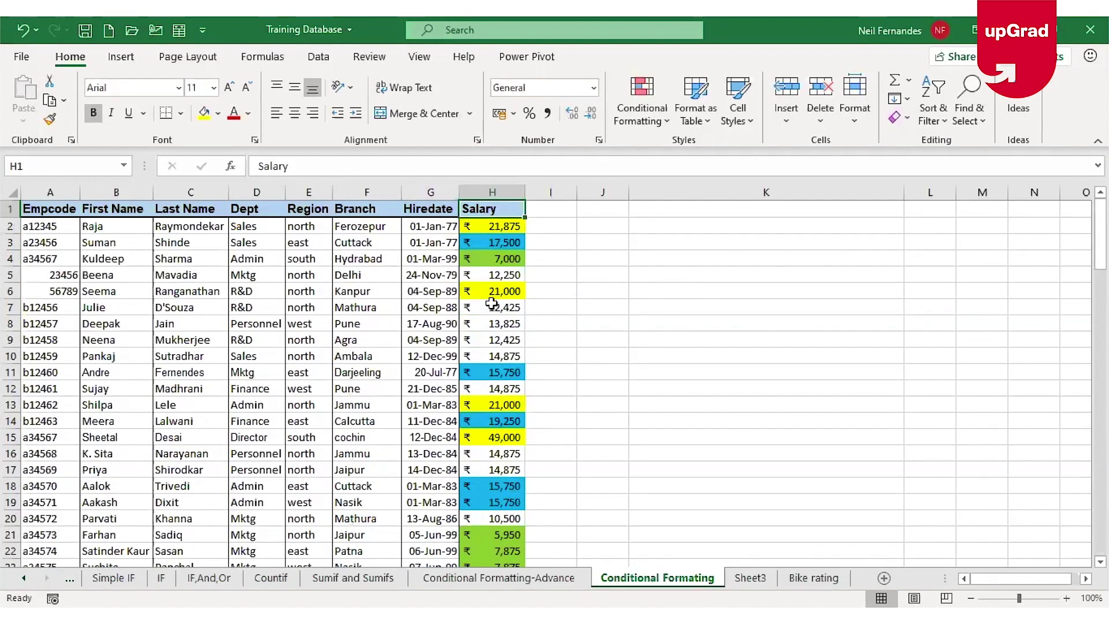
pyautogui.click(176, 230)
pyautogui.click(258, 232)
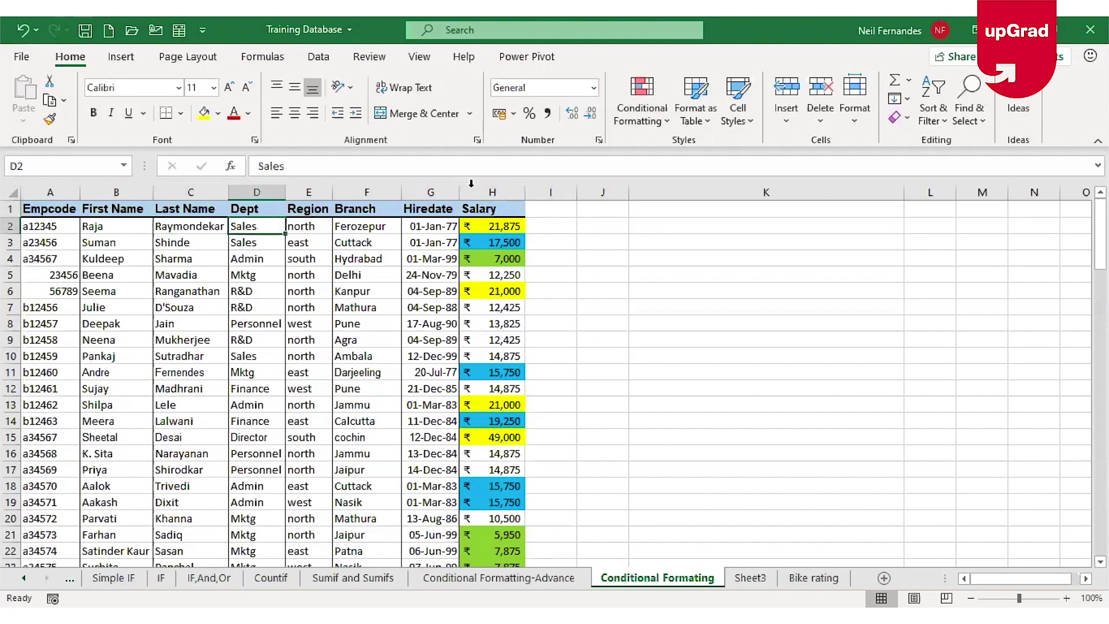
pyautogui.click(668, 117)
pyautogui.moveTo(701, 153)
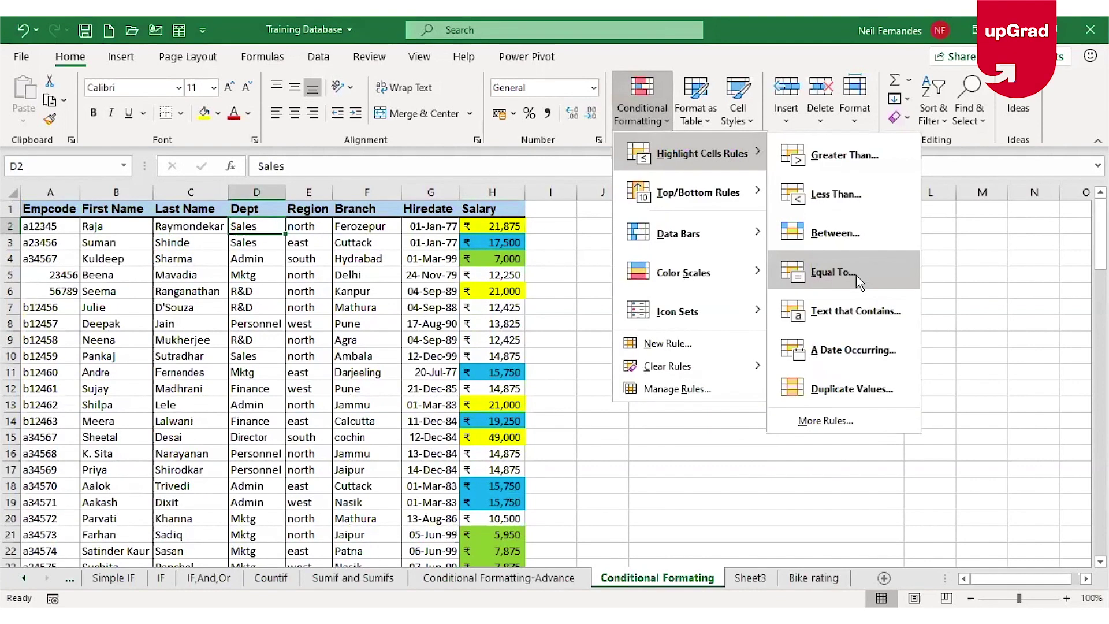
# Highlight Dept cells D2:D110 equal to "admin" with a custom light orange fill, and return to the column header.
pyautogui.click(263, 226)
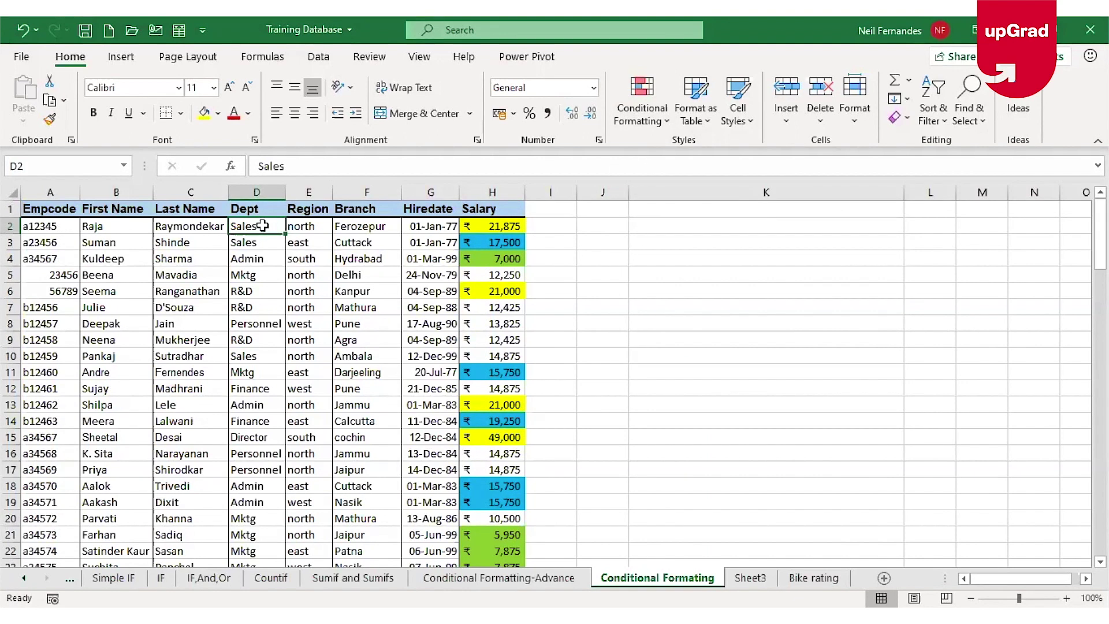
pyautogui.hotkey('ctrl', 'shift', 'Down')
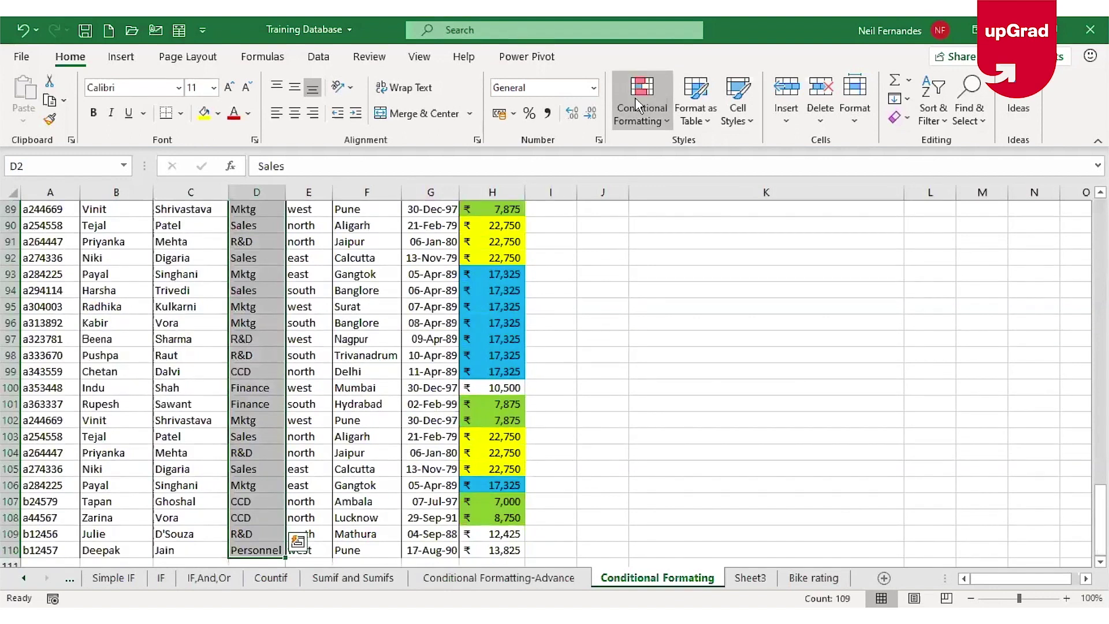
pyautogui.click(638, 106)
pyautogui.moveTo(693, 223)
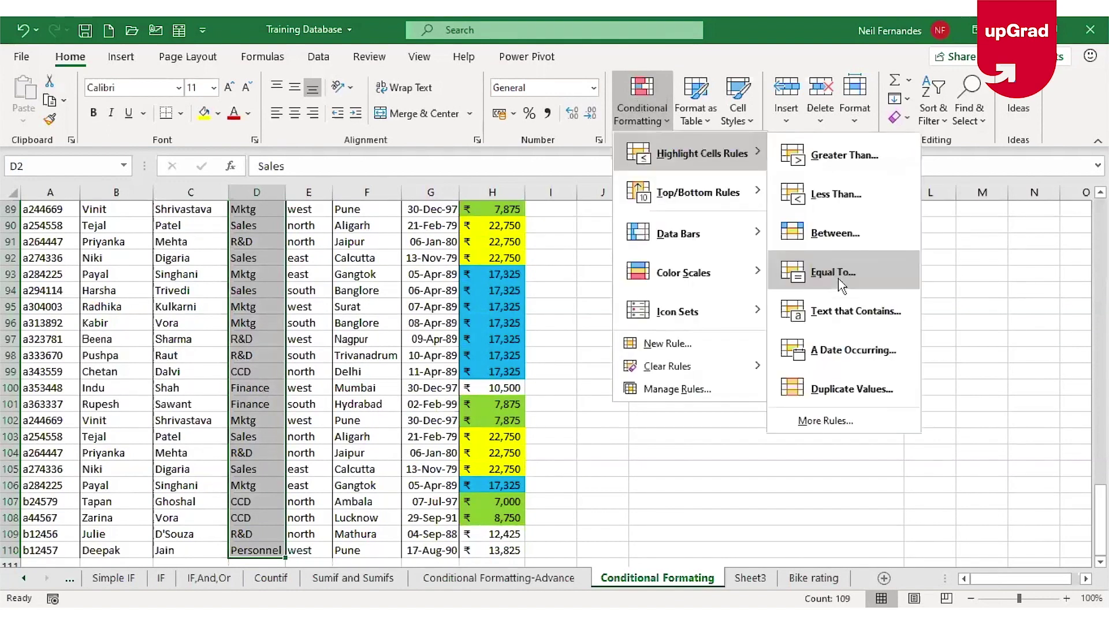
pyautogui.click(837, 279)
pyautogui.write('admin')
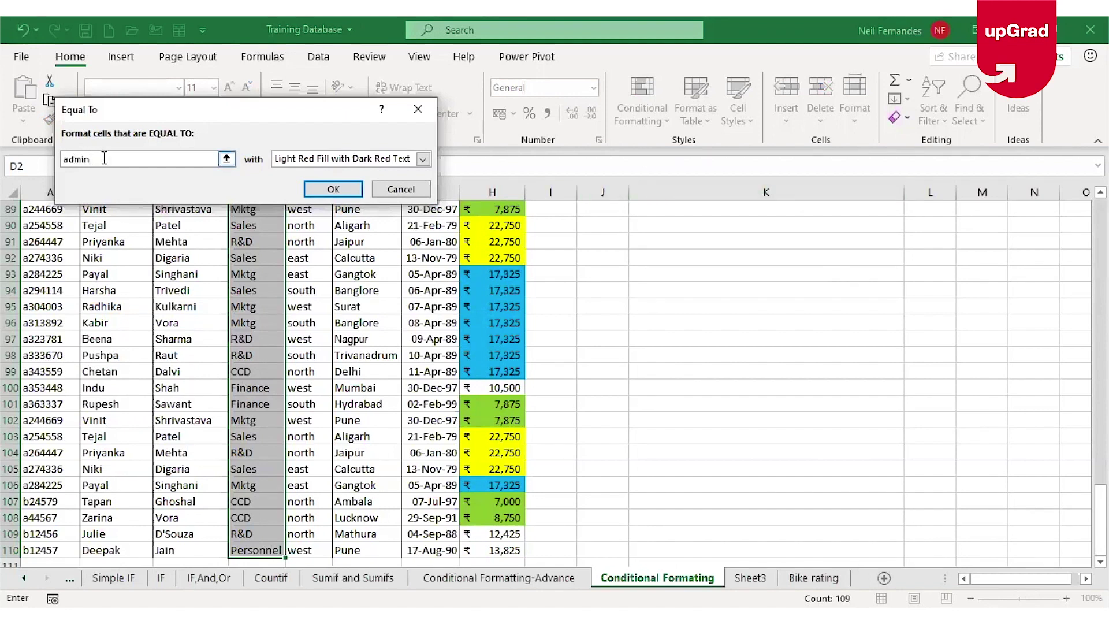
pyautogui.click(423, 159)
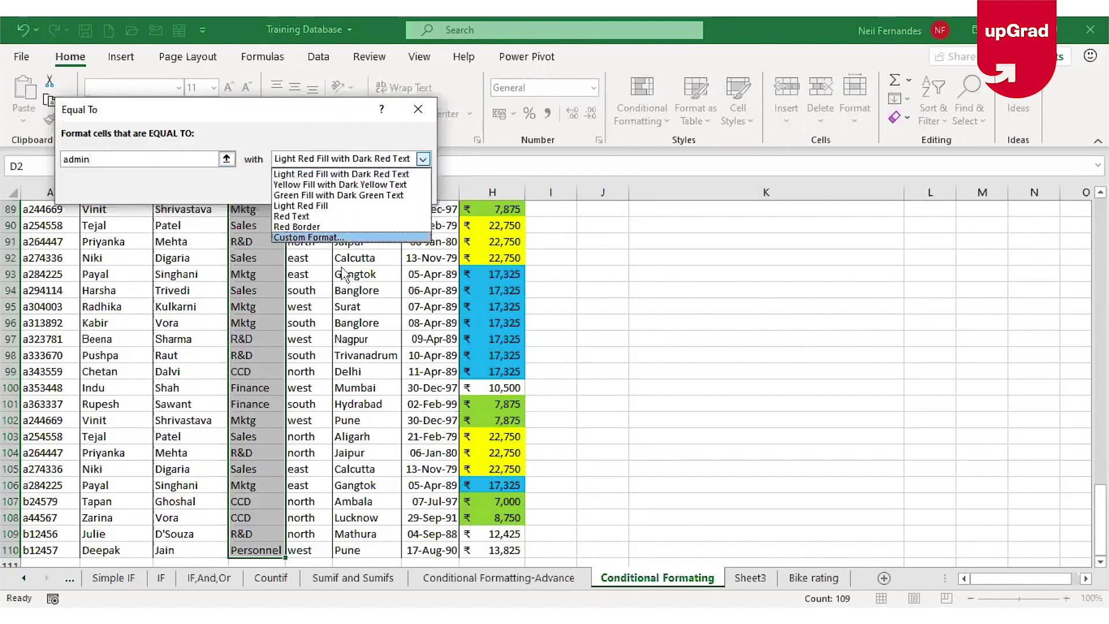
pyautogui.click(334, 238)
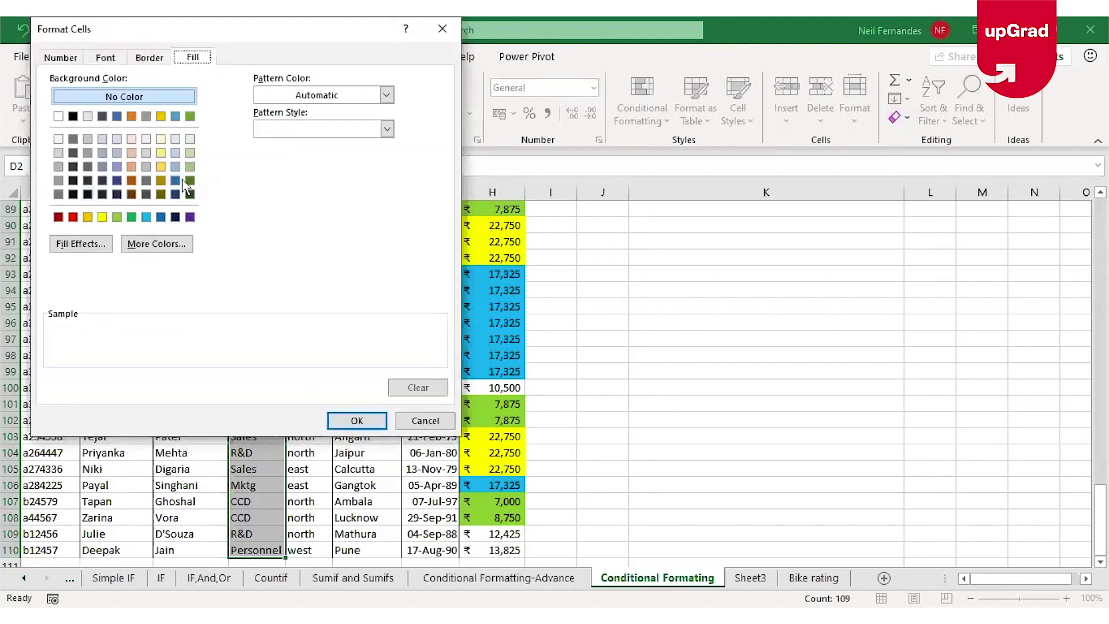
pyautogui.click(131, 168)
pyautogui.click(356, 421)
pyautogui.click(320, 195)
pyautogui.click(256, 348)
pyautogui.hotkey('ctrl', 'Up')
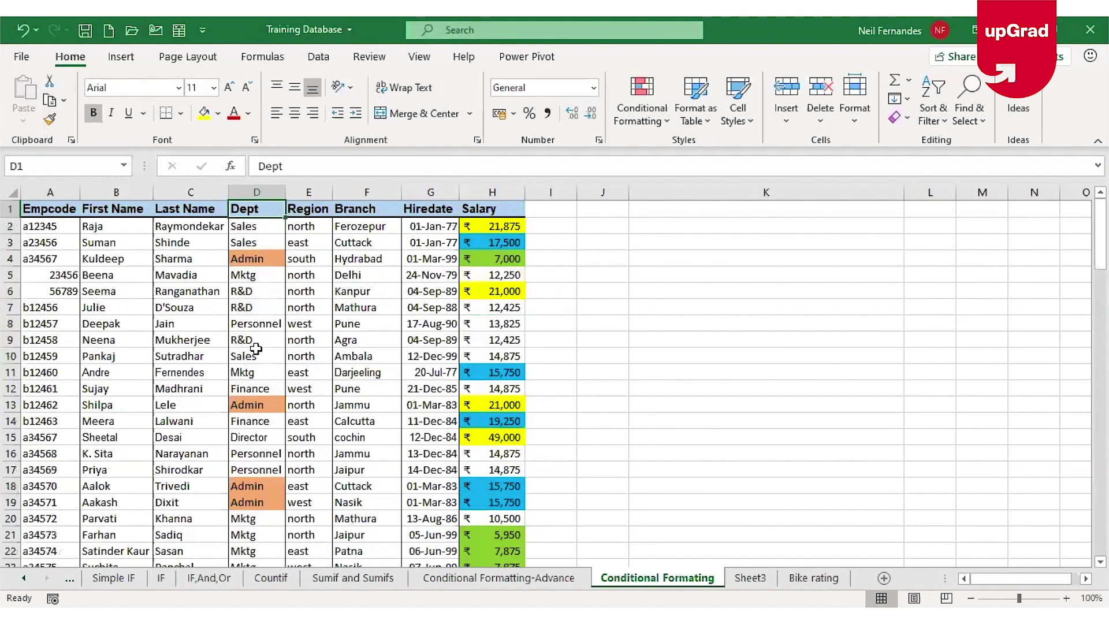
# Highlight Last Name cells C2:C110 containing the text "an" with Light Red Fill with Dark Red Text, and return to the column header.
pyautogui.click(251, 261)
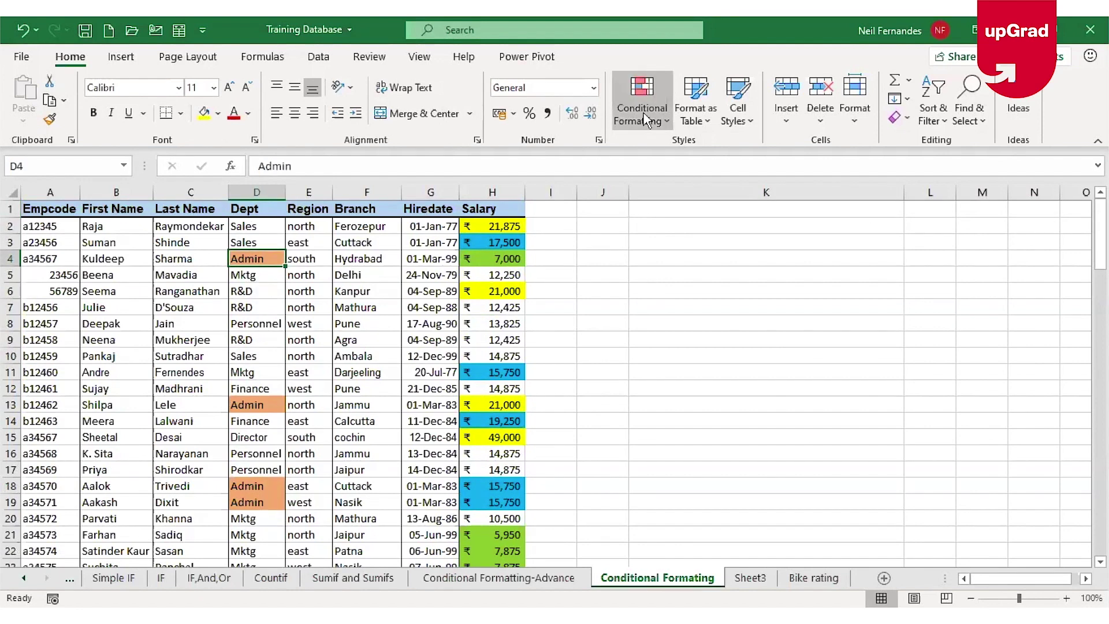
pyautogui.click(195, 229)
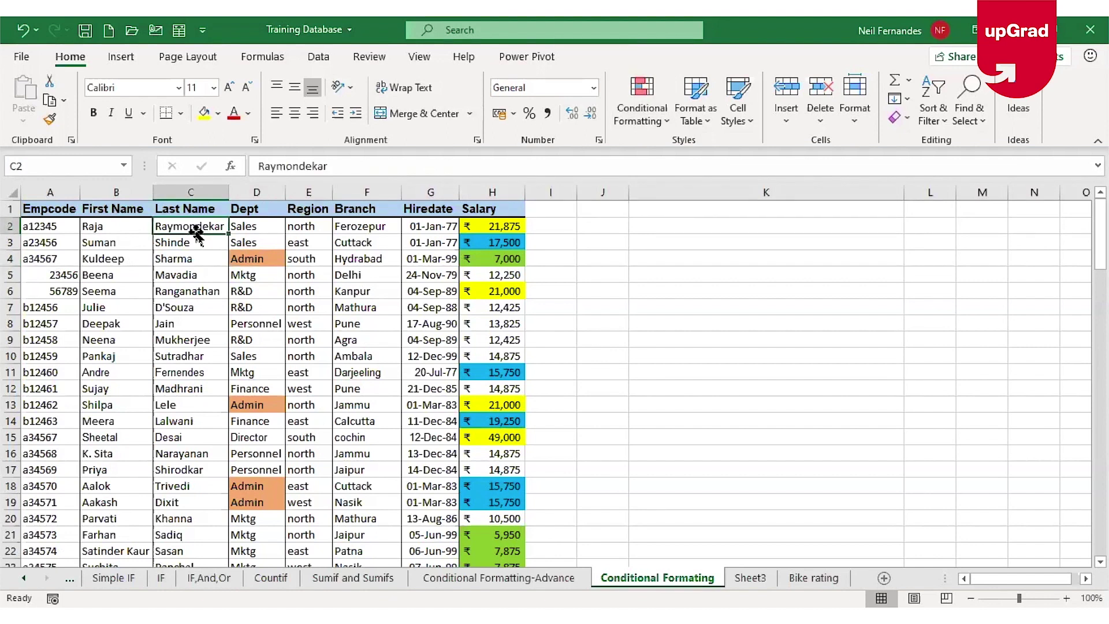
pyautogui.click(640, 125)
pyautogui.click(204, 225)
pyautogui.hotkey('ctrl', 'shift', 'Down')
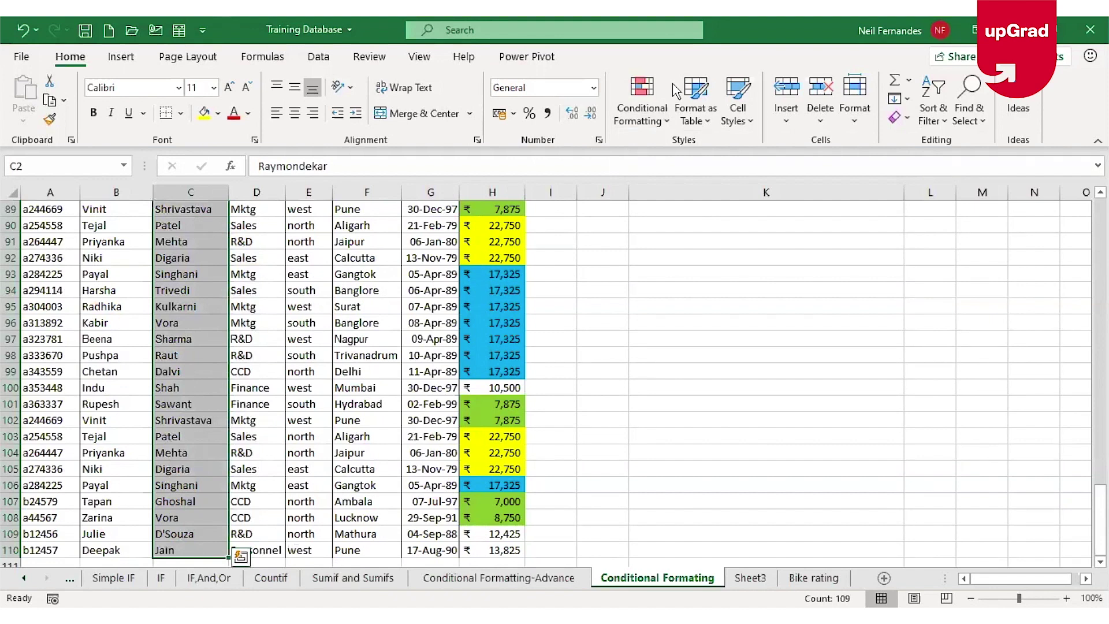
pyautogui.click(653, 119)
pyautogui.moveTo(702, 153)
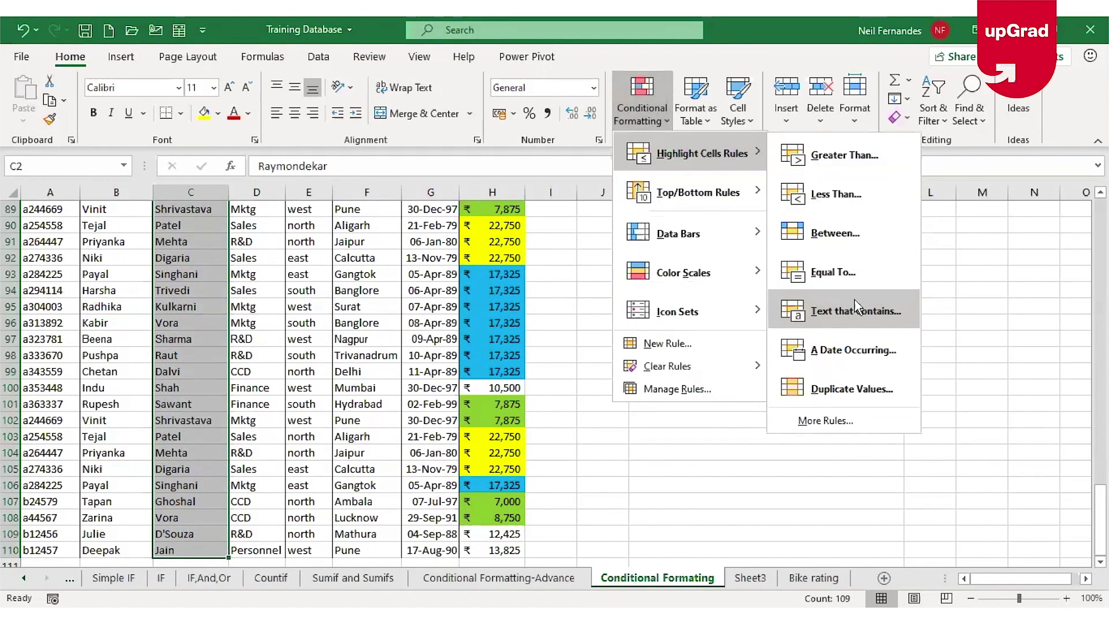
pyautogui.click(853, 299)
pyautogui.write('an')
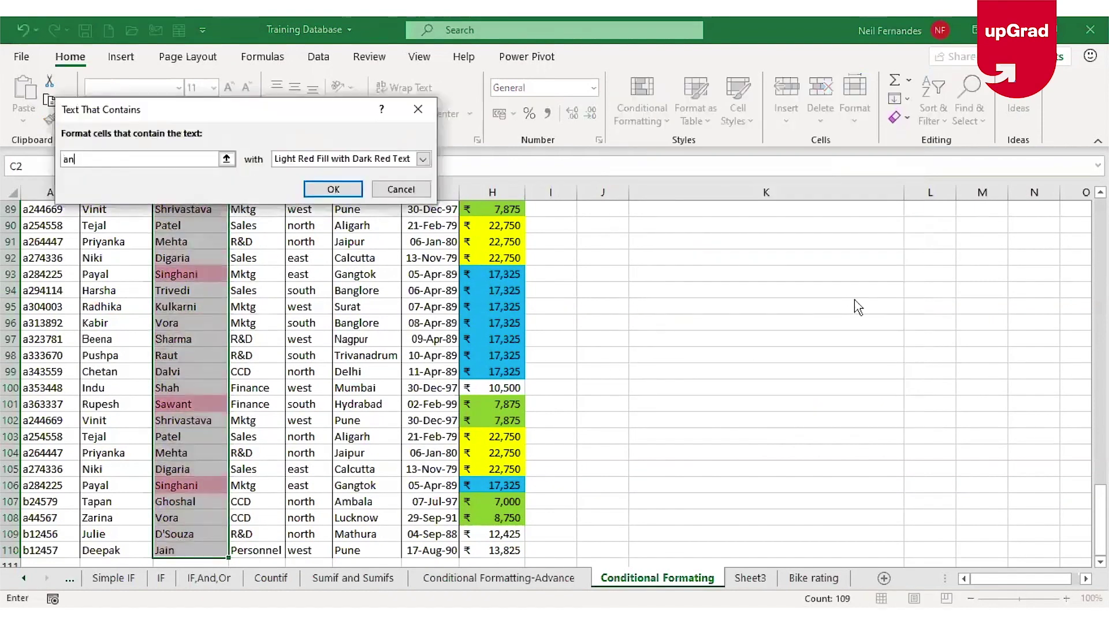
pyautogui.click(339, 200)
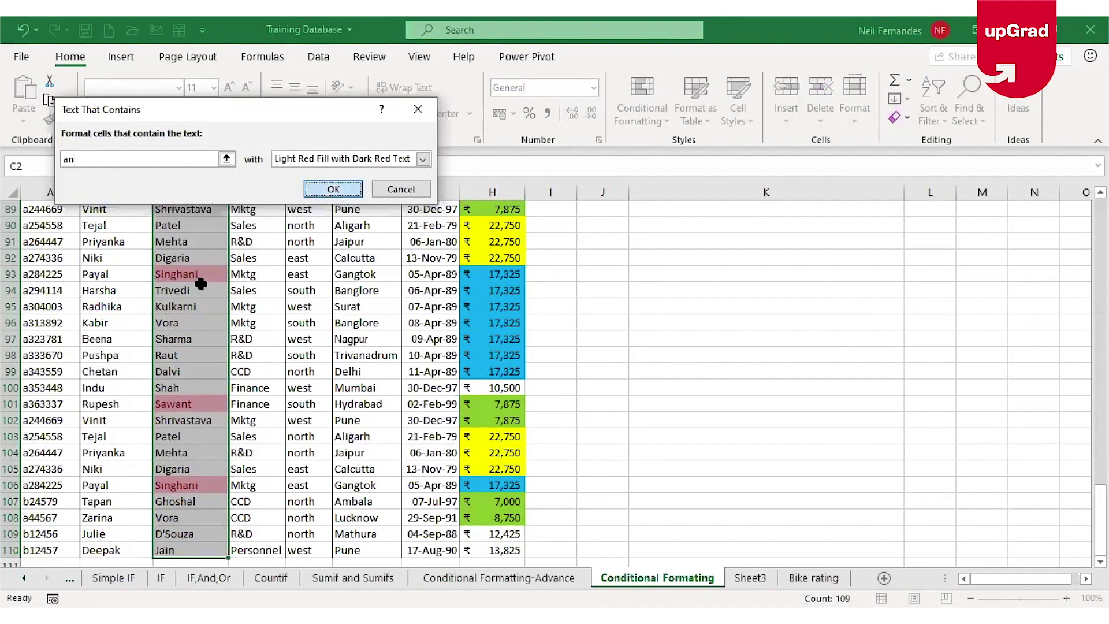
pyautogui.click(200, 289)
pyautogui.hotkey('ctrl', 'Up')
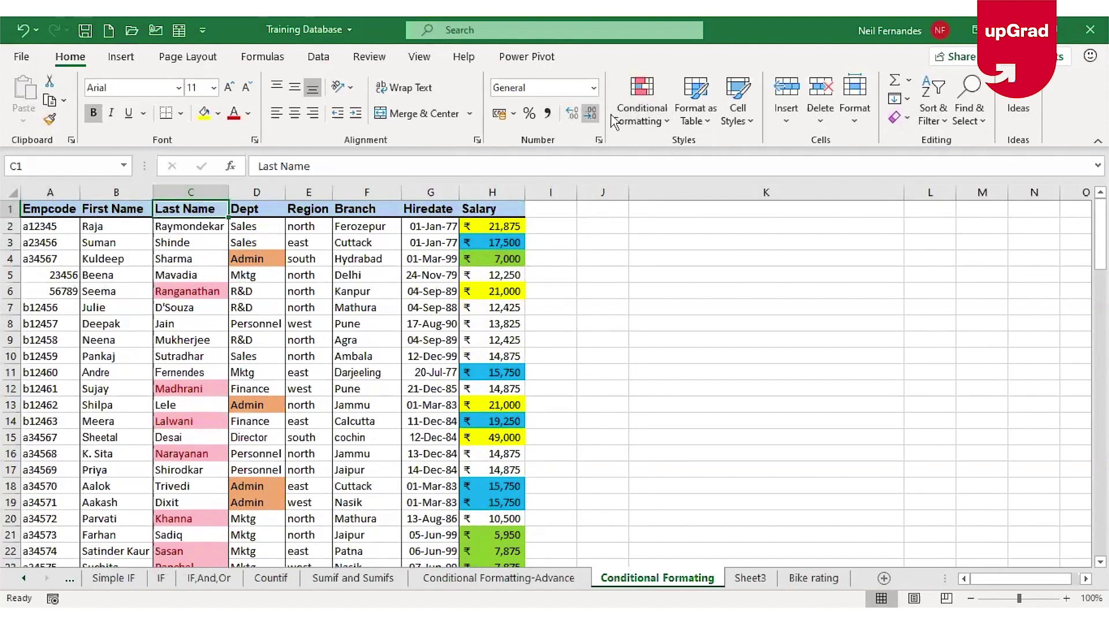
pyautogui.click(656, 126)
pyautogui.press('Escape')
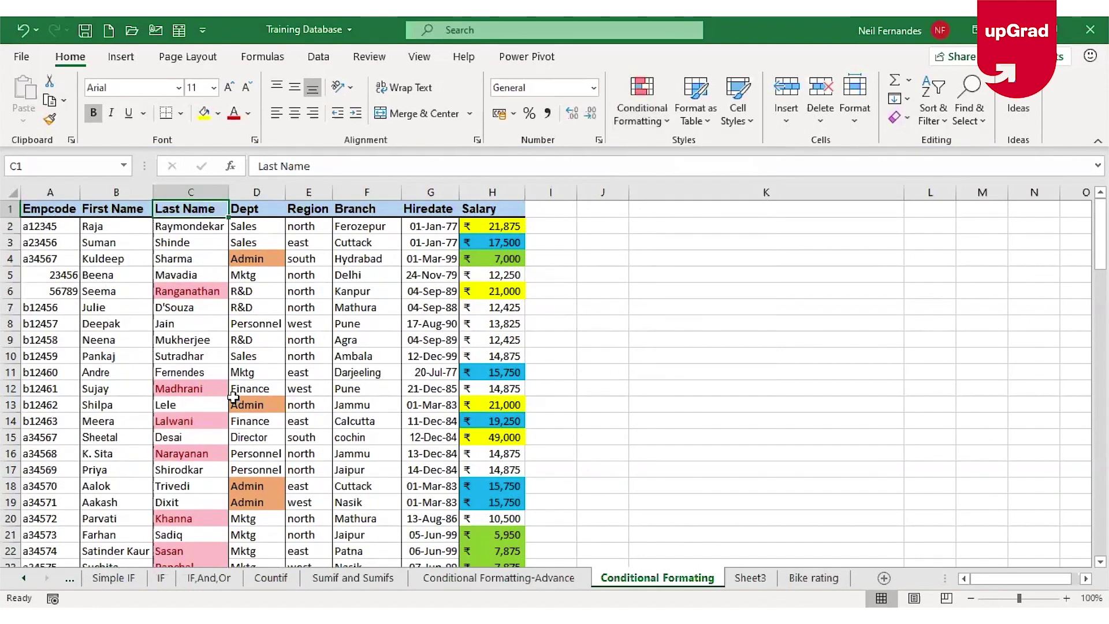
pyautogui.click(620, 93)
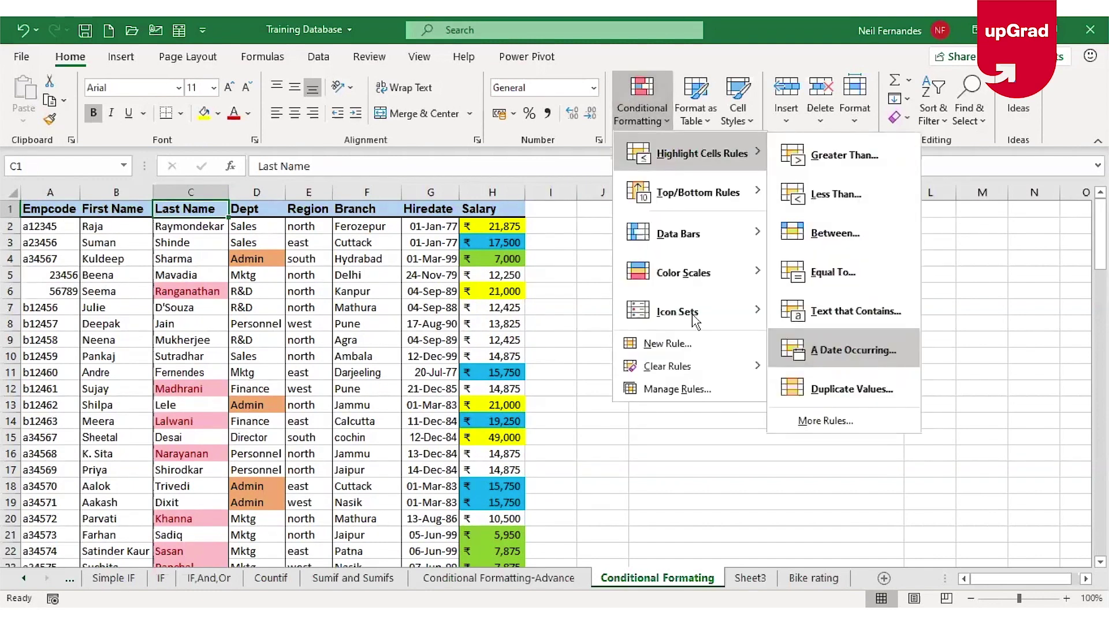
pyautogui.click(251, 388)
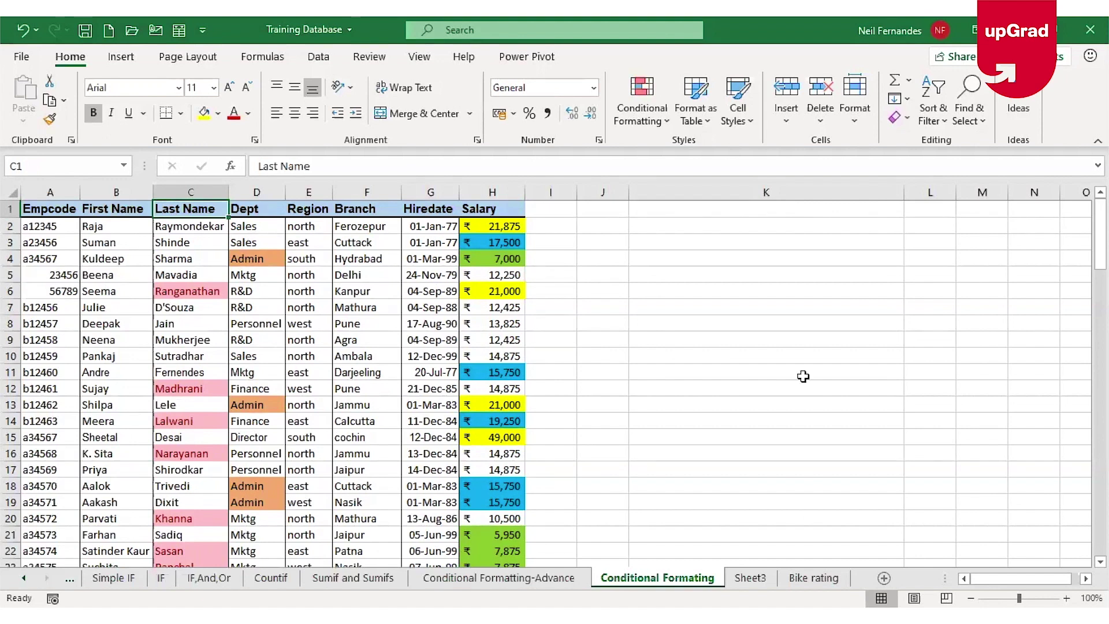
pyautogui.click(475, 288)
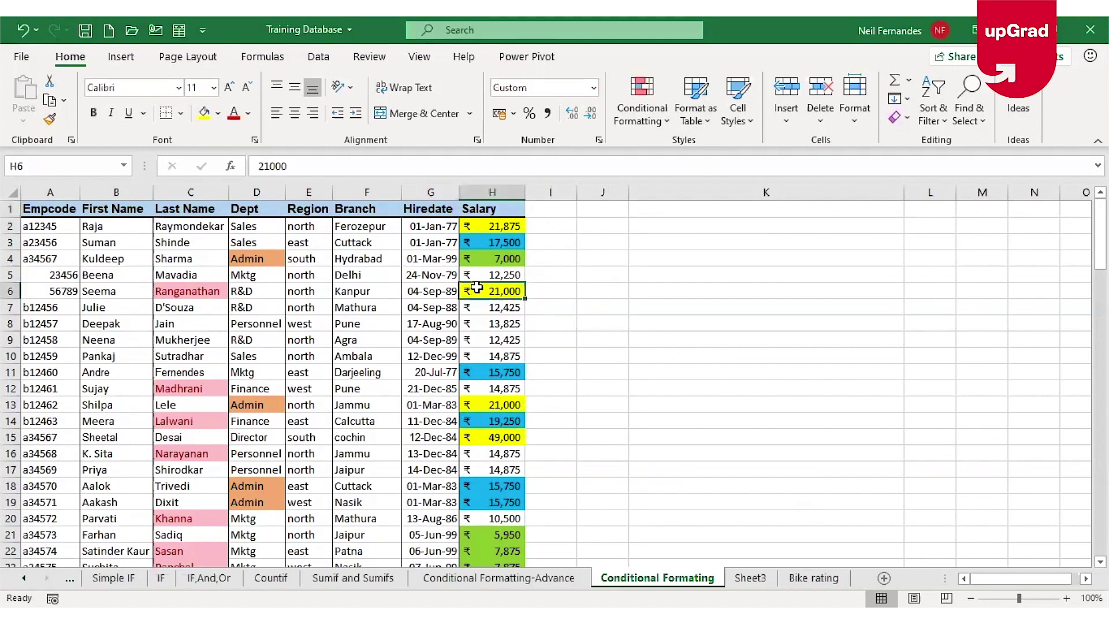
# On Sheet3, add a rule to Payment due date cells I2:I339 formatting dates occurring This week with Light Red Fill with Dark Red Text.
pyautogui.hotkey('ctrl', 'pagedown')
pyautogui.click(601, 222)
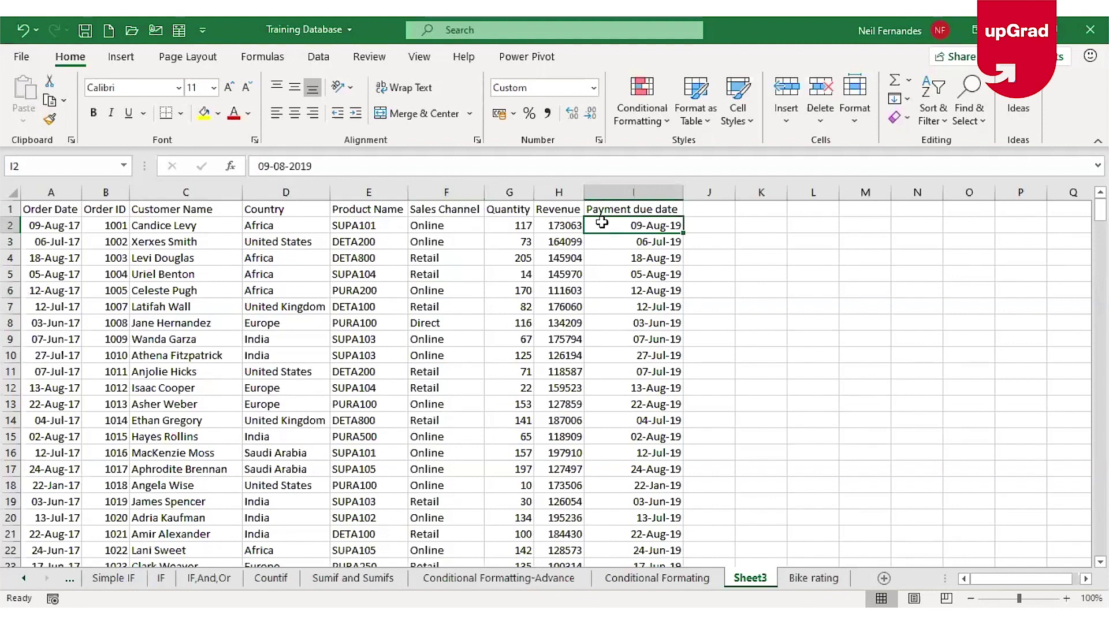
pyautogui.click(543, 203)
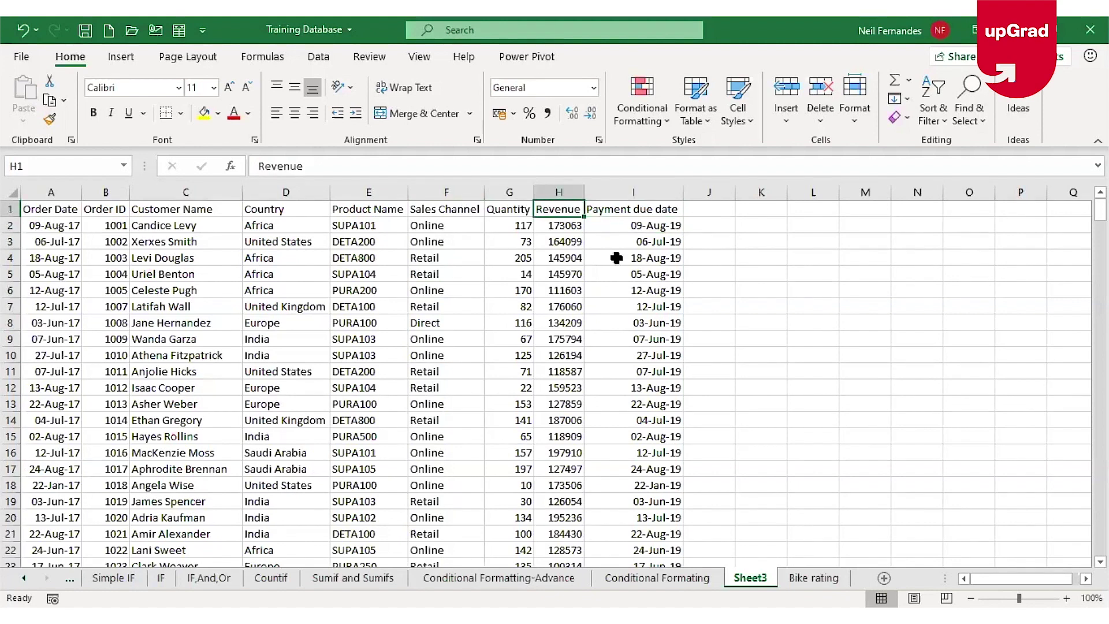
pyautogui.click(674, 225)
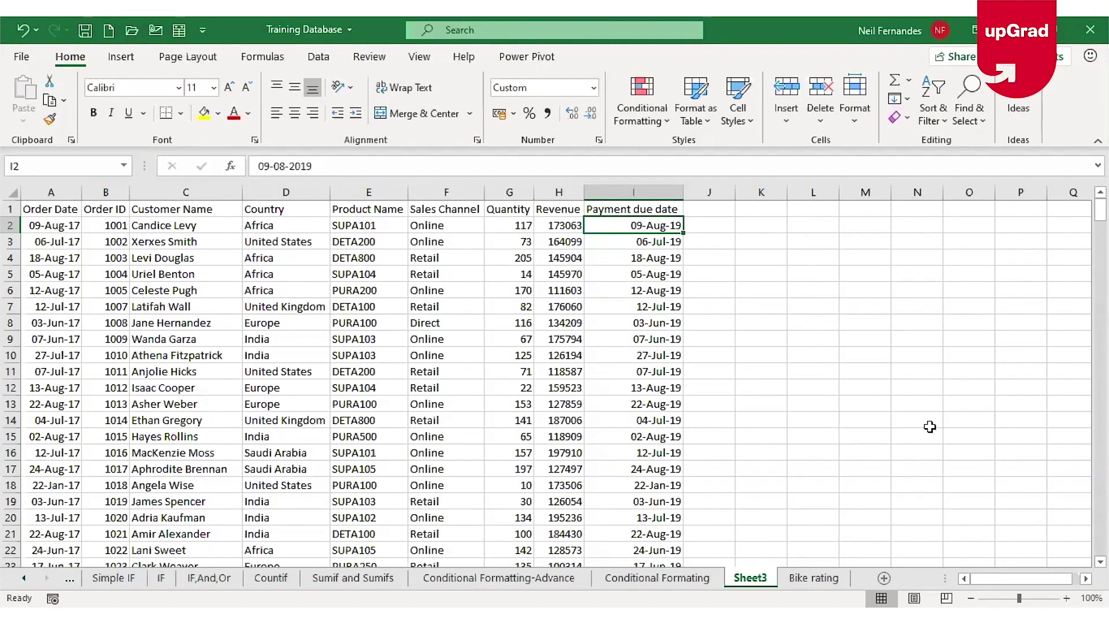
pyautogui.hotkey('ctrl', 'shift', 'Down')
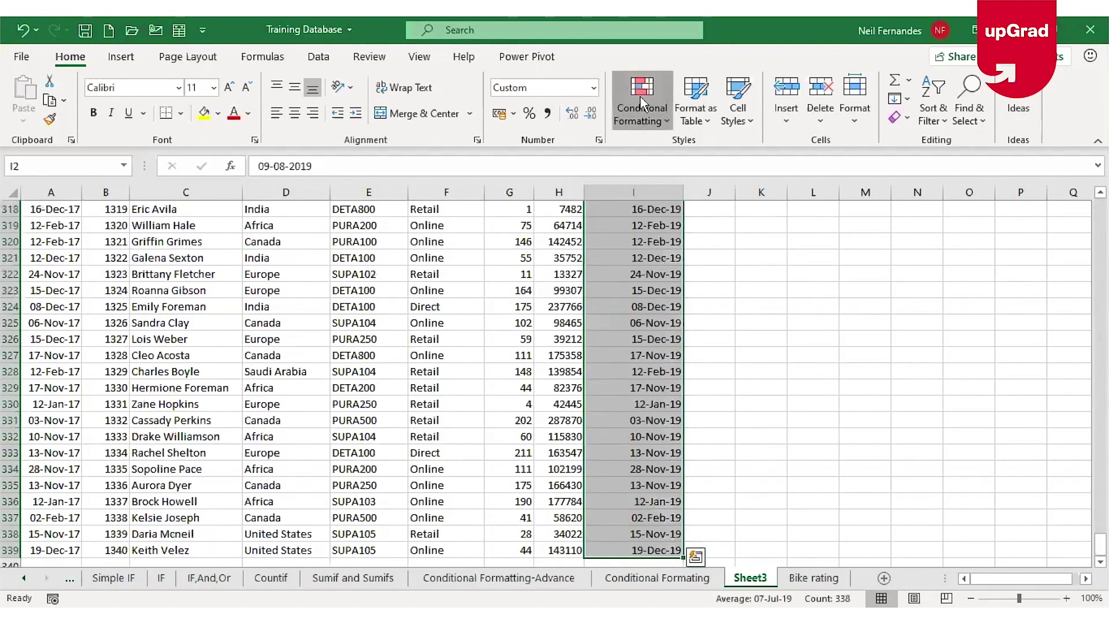
pyautogui.moveTo(671, 153)
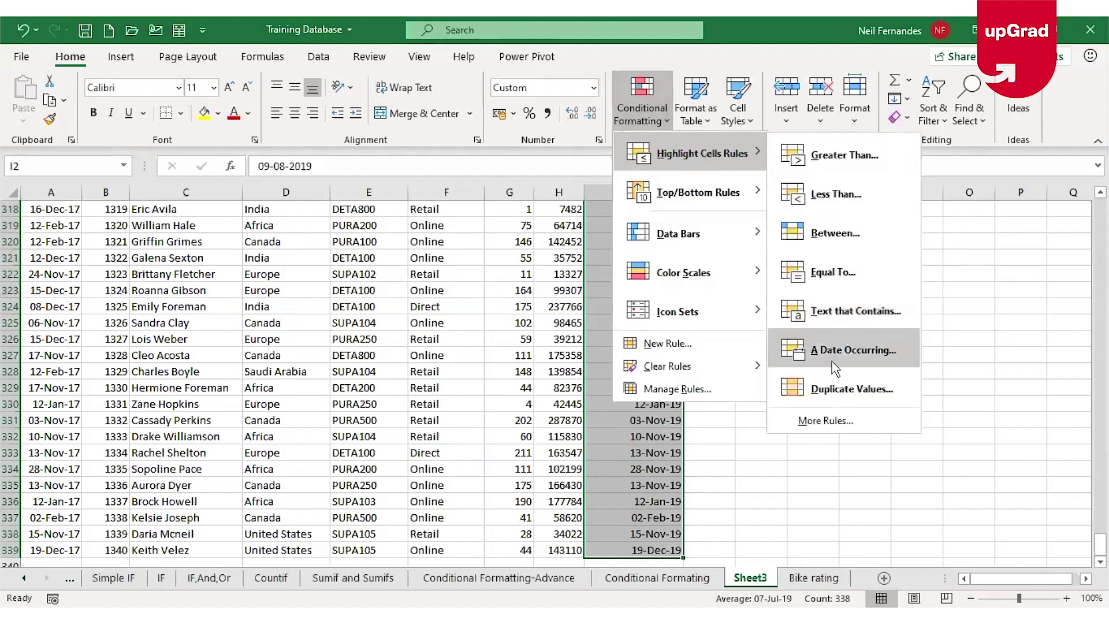
pyautogui.click(834, 350)
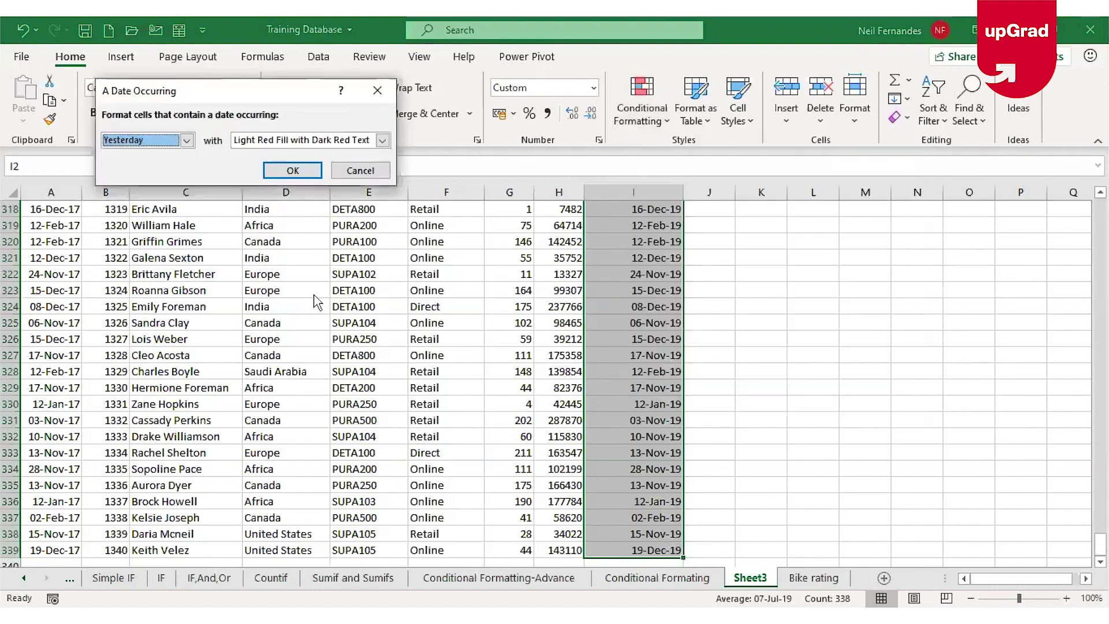
pyautogui.click(185, 140)
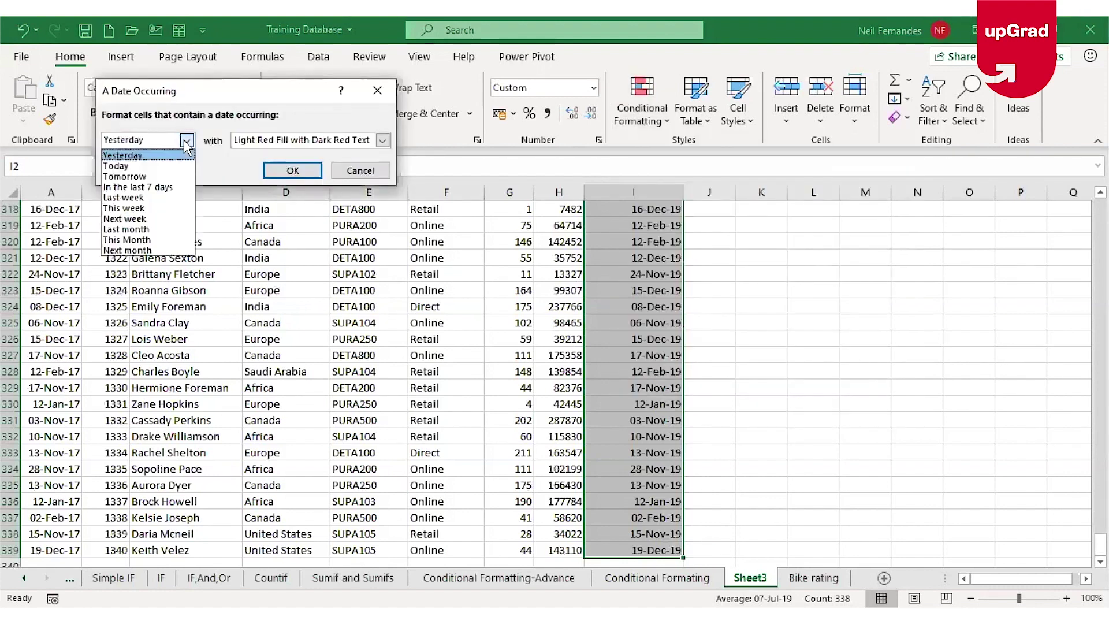
pyautogui.click(154, 208)
pyautogui.click(357, 141)
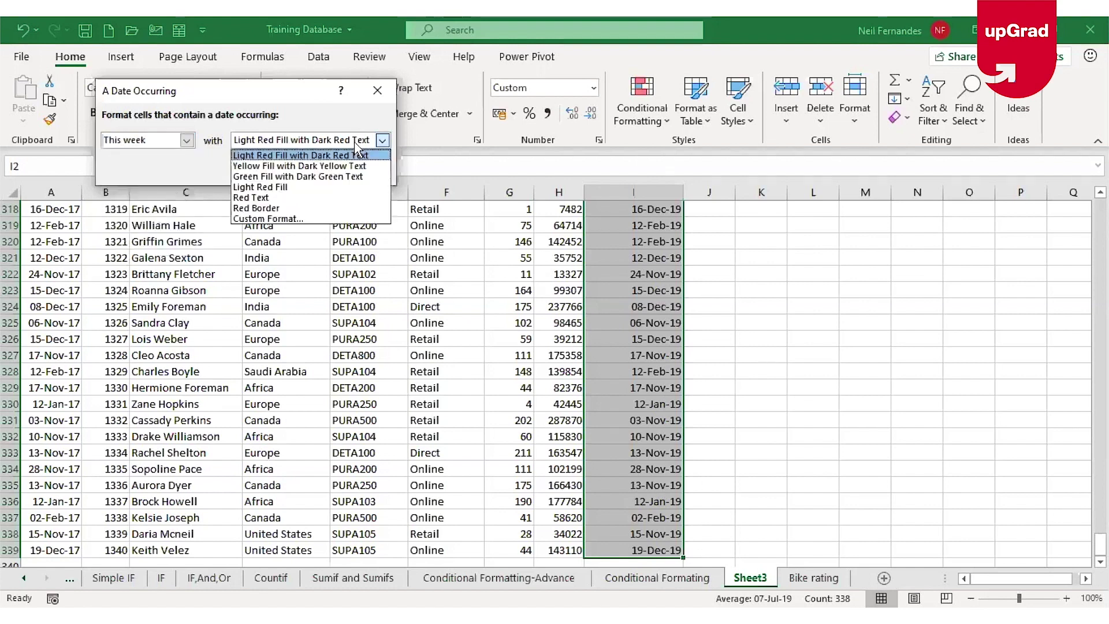
pyautogui.click(358, 154)
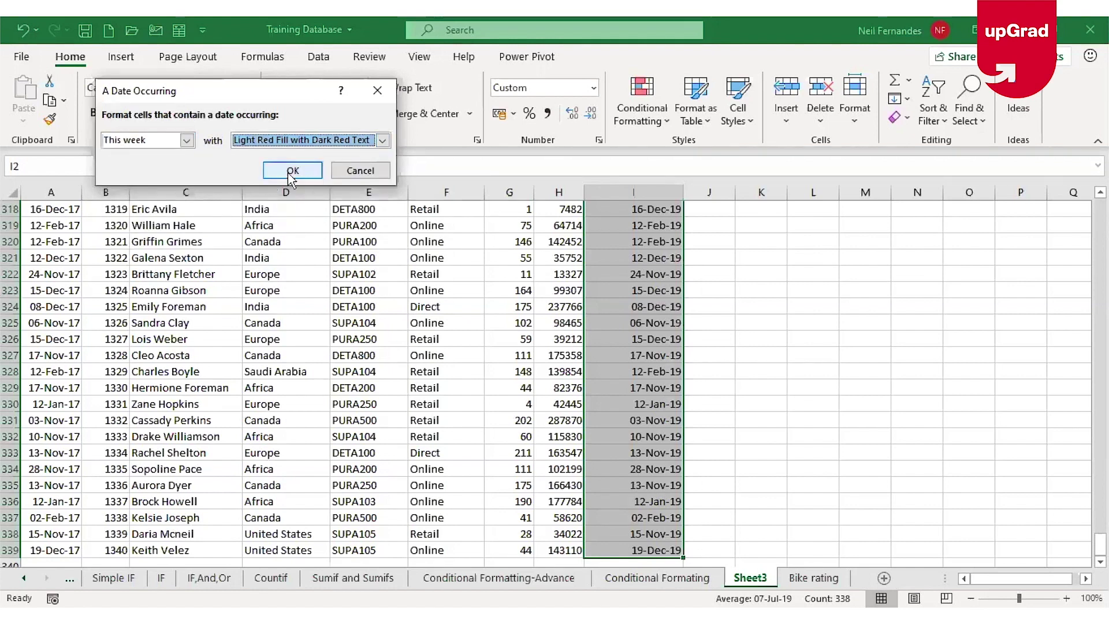
pyautogui.press('Return')
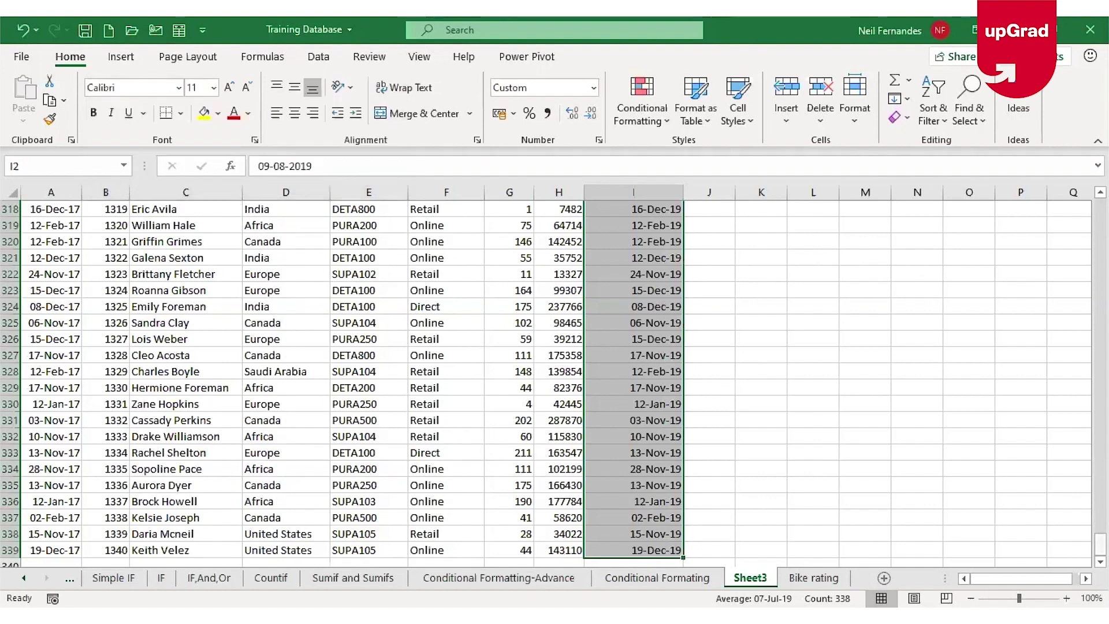
pyautogui.moveTo(1100, 543); pyautogui.dragTo(1085, 349)
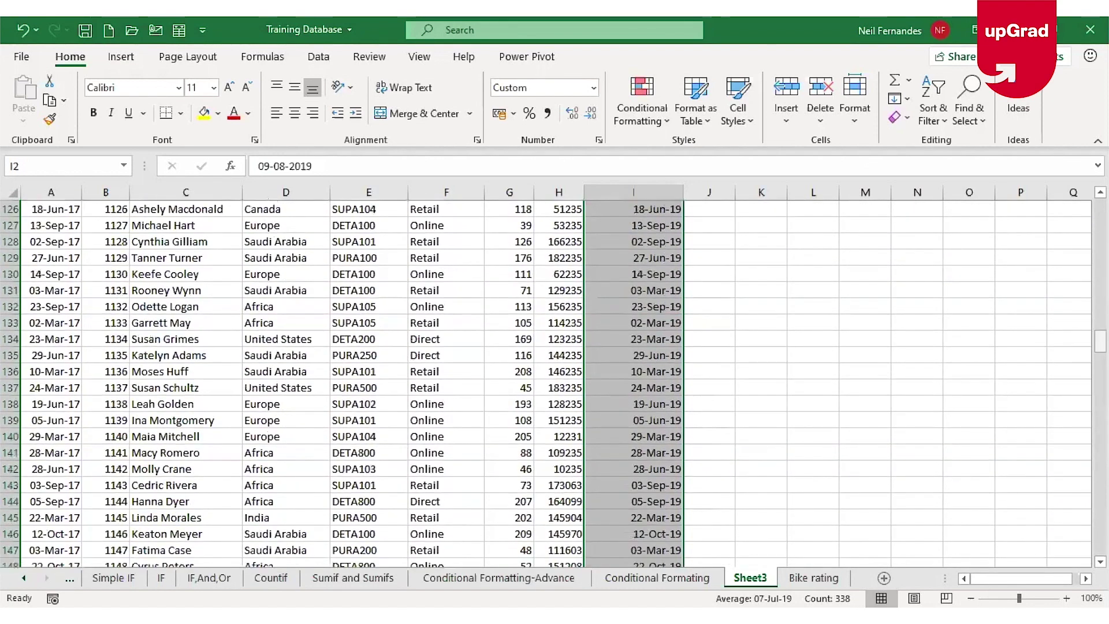
pyautogui.hotkey('ctrl', 'Up')
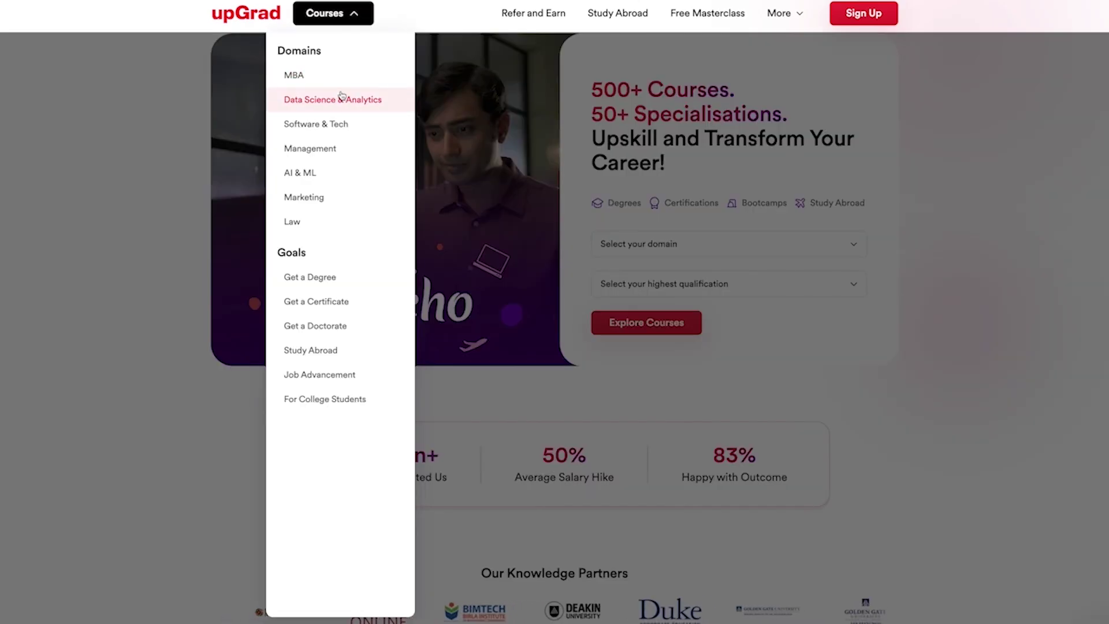
# On the upGrad website, view all Data Science & Analytics degrees and browse the programs from top universities.
pyautogui.moveTo(341, 100)
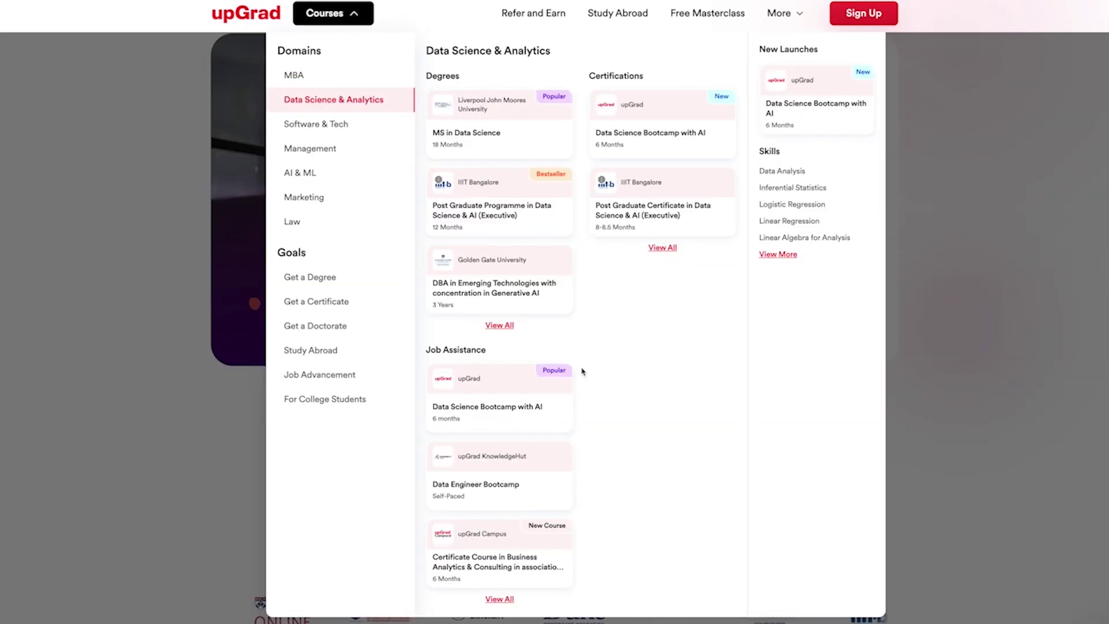
pyautogui.click(510, 328)
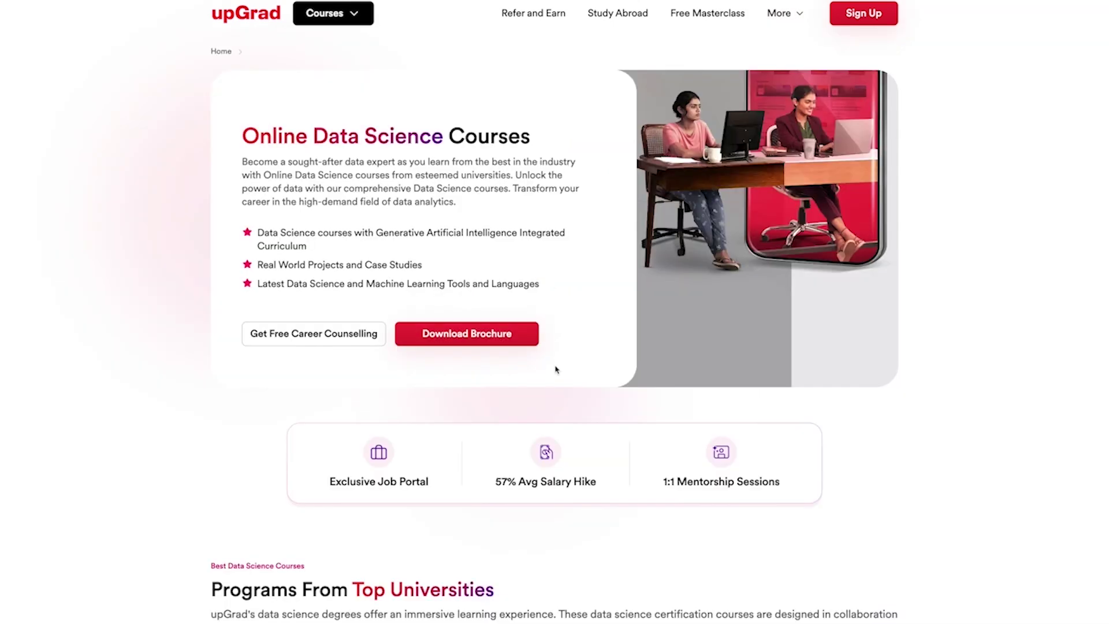
pyautogui.scroll(-5, 555, 366)
pyautogui.scroll(-3, 557, 366)
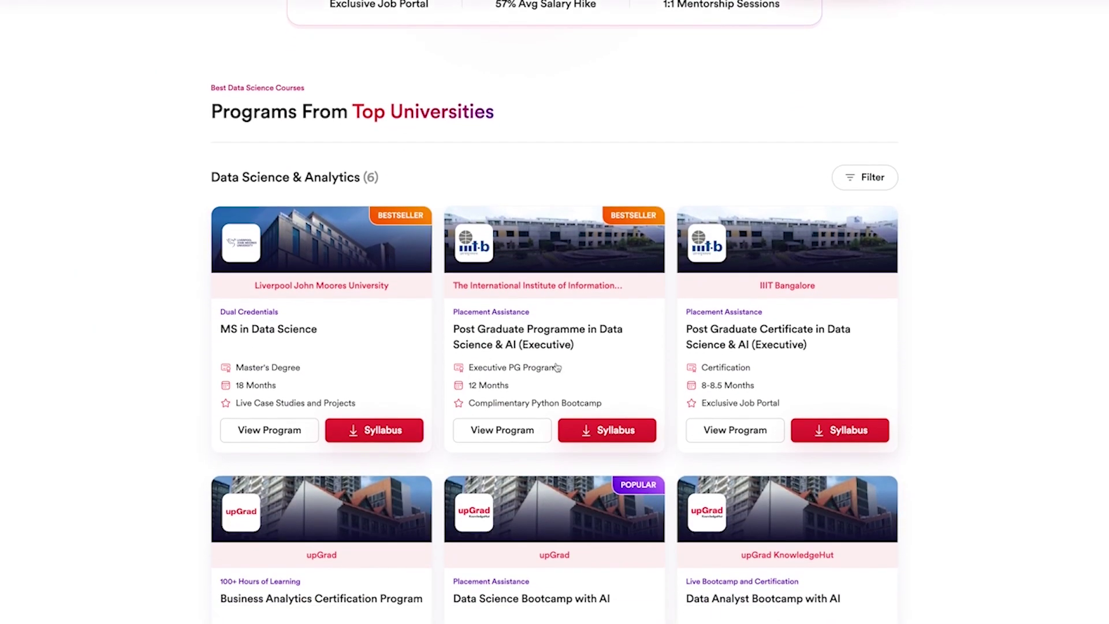
pyautogui.click(777, 392)
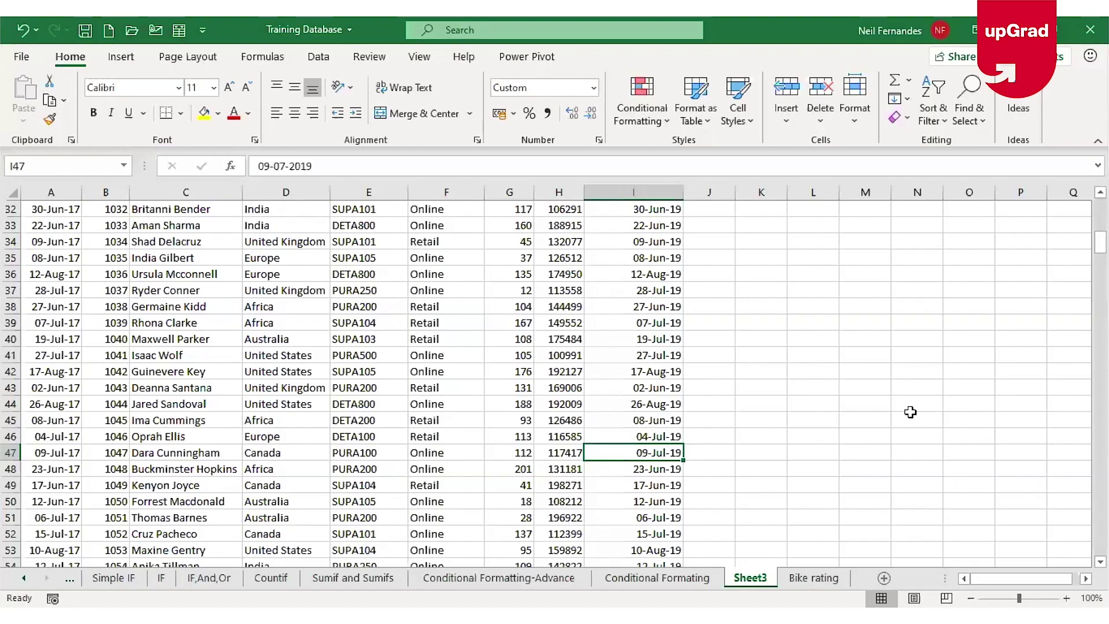
# In Excel's Conditional Formating sheet, highlight duplicate Empcode values in A2:A110 with Green Fill with Dark Green Text, and return to cell A1.
pyautogui.hotkey('ctrl', 'pageup')
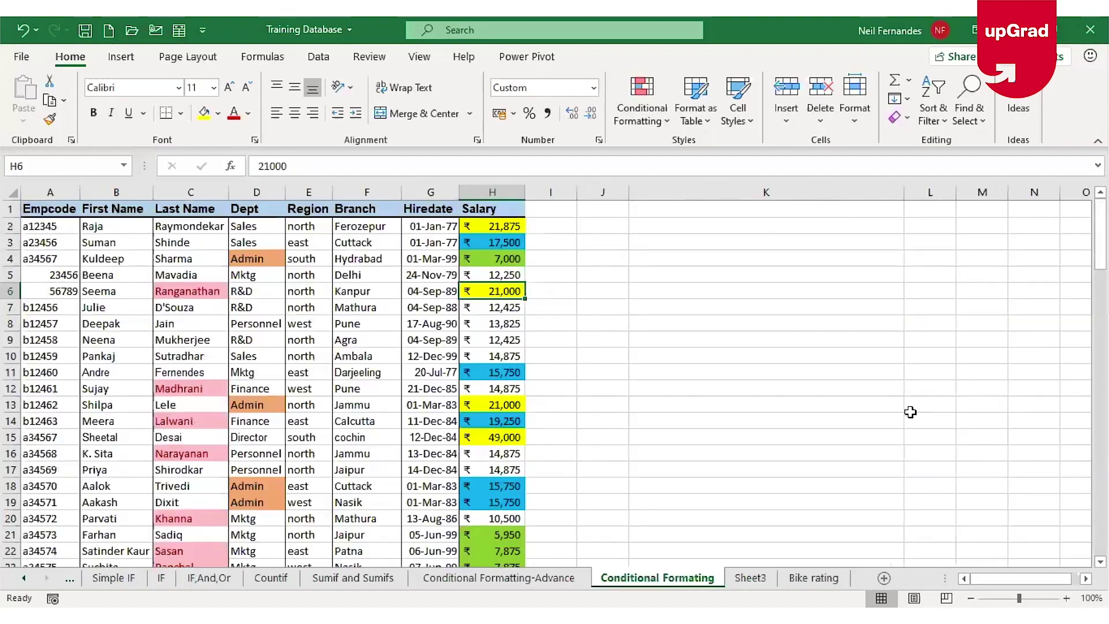
pyautogui.click(44, 224)
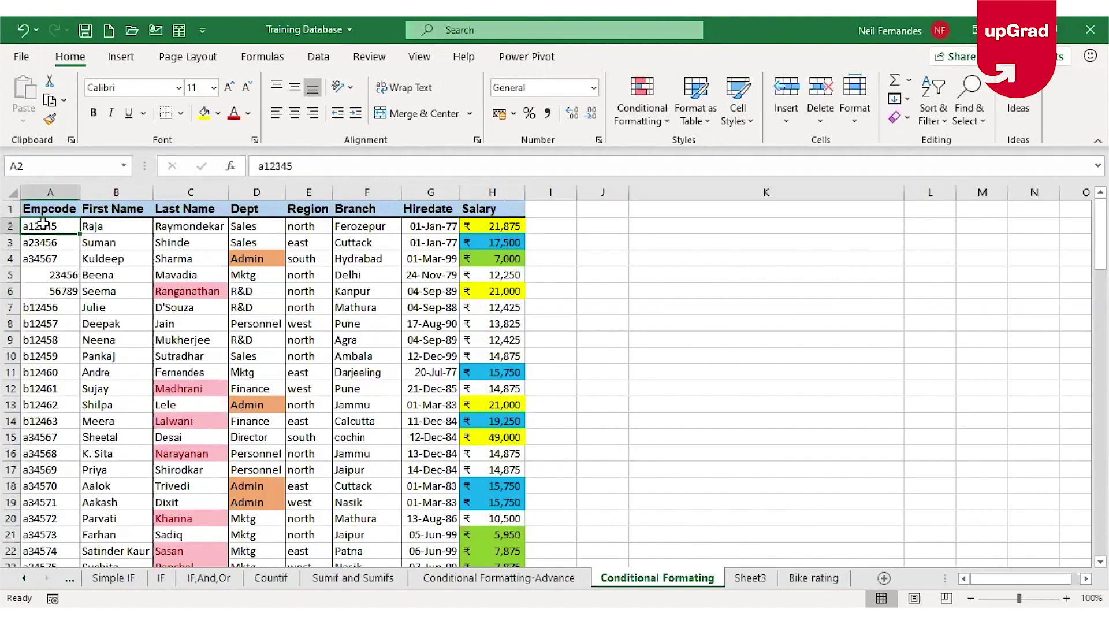
pyautogui.hotkey('ctrl', 'shift', 'Down')
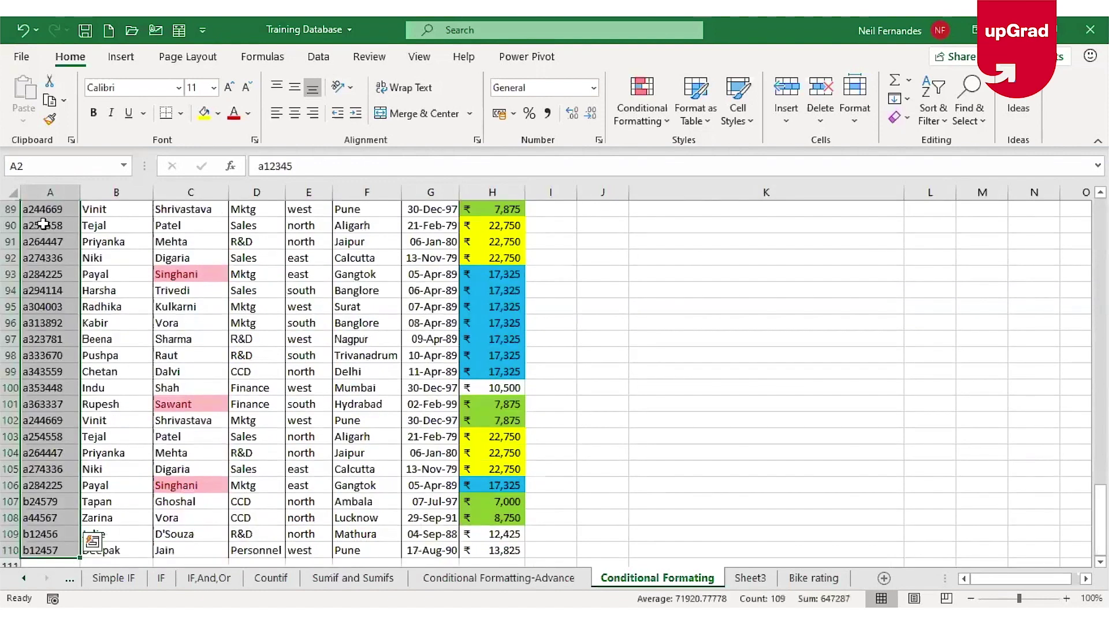
pyautogui.click(639, 126)
pyautogui.moveTo(702, 153)
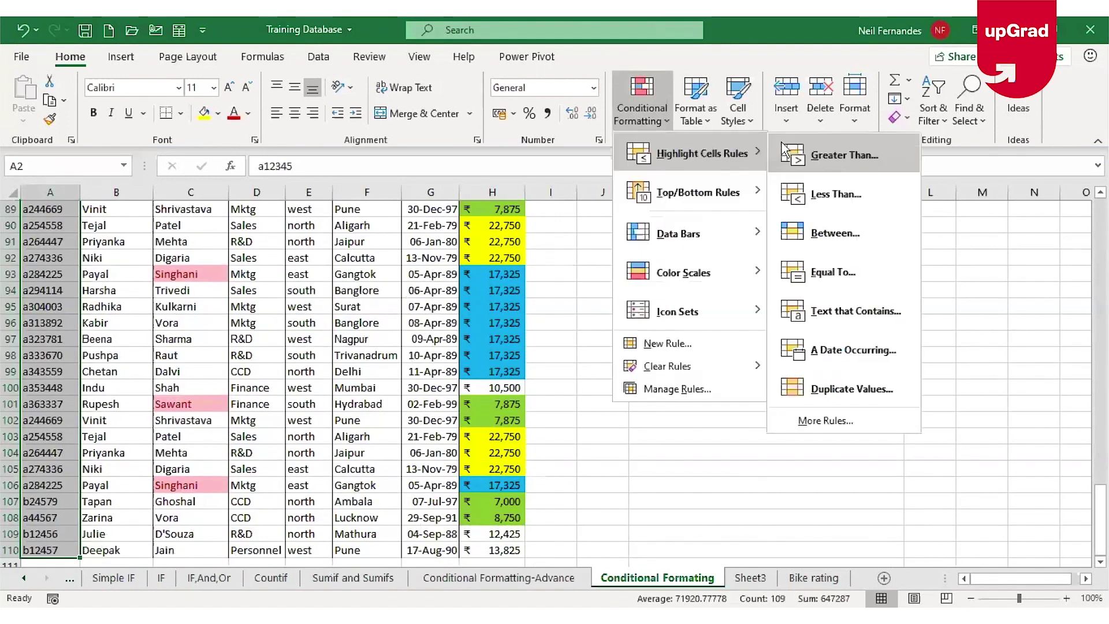
pyautogui.click(863, 390)
pyautogui.click(284, 142)
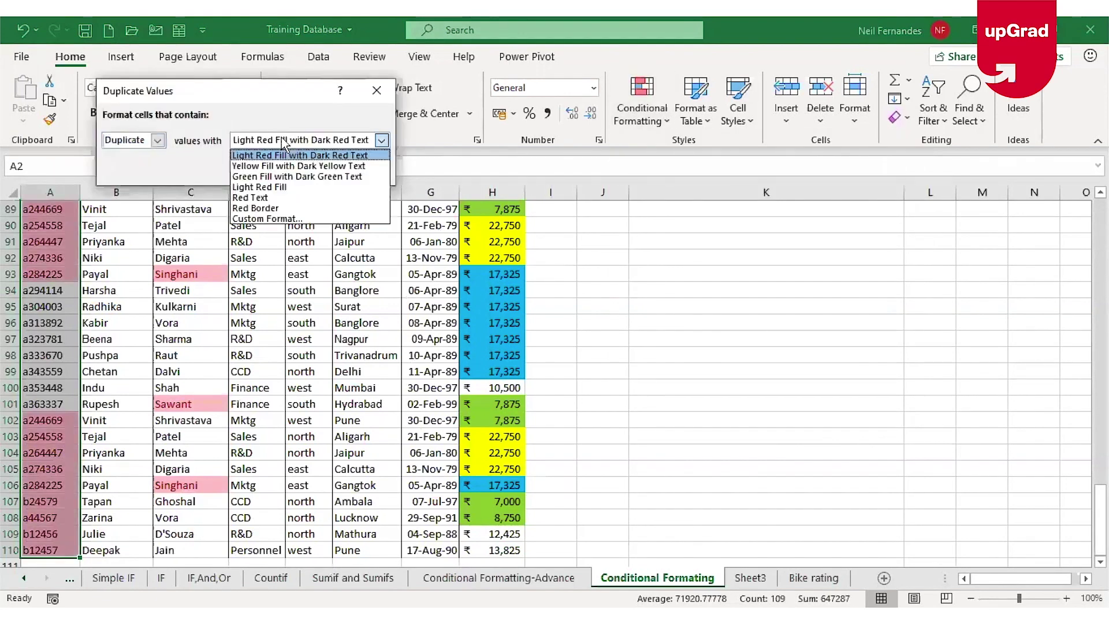
pyautogui.click(294, 176)
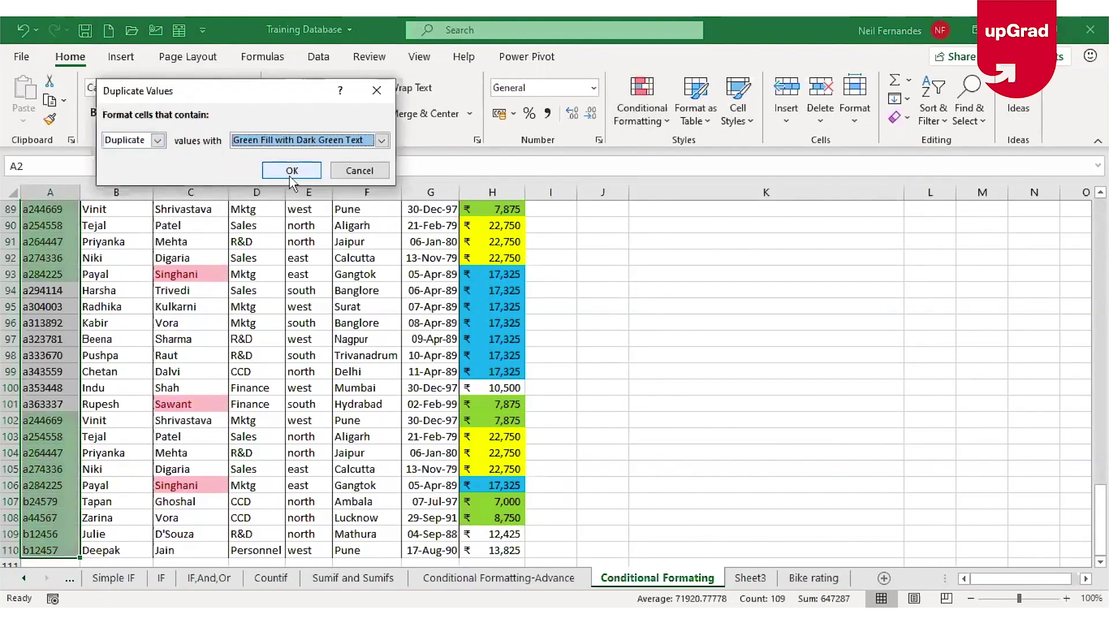
pyautogui.click(292, 171)
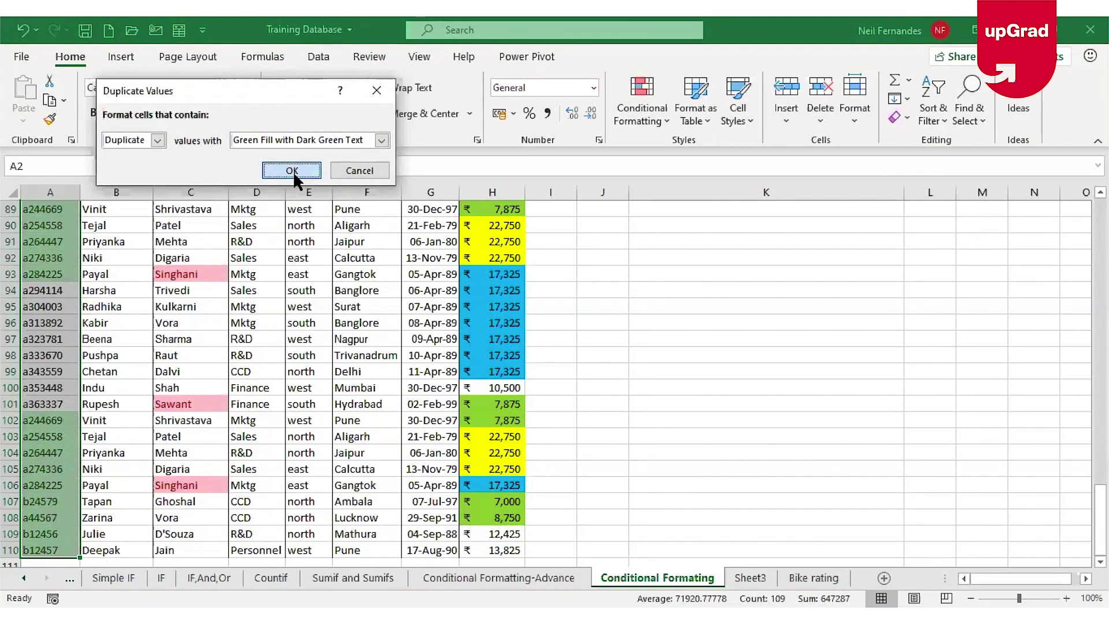
pyautogui.click(54, 260)
pyautogui.hotkey('ctrl', 'Home')
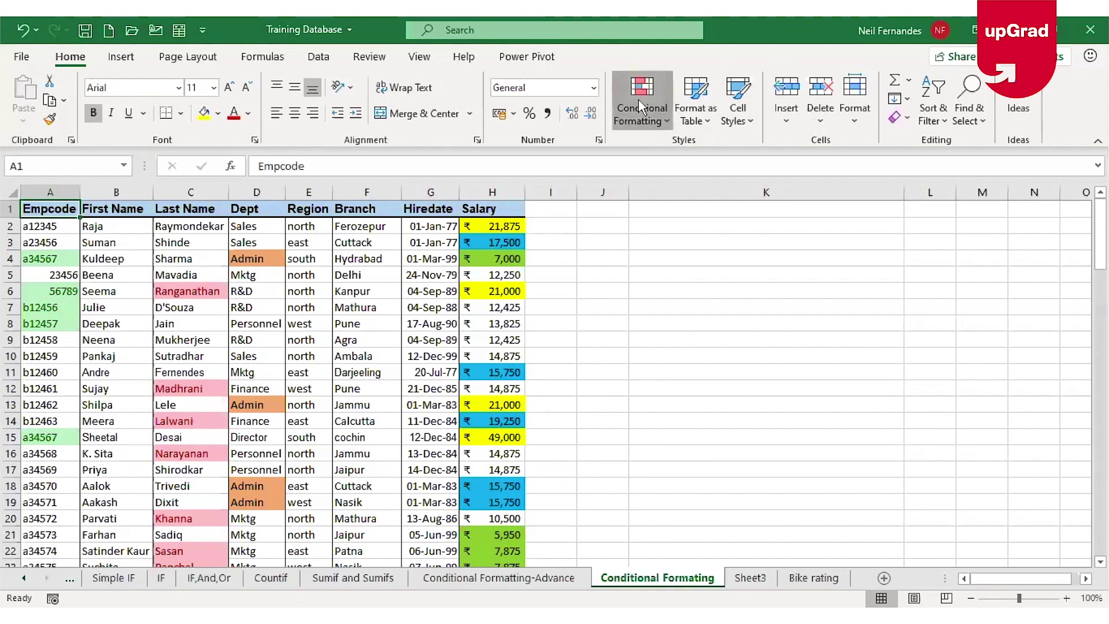
pyautogui.moveTo(680, 243)
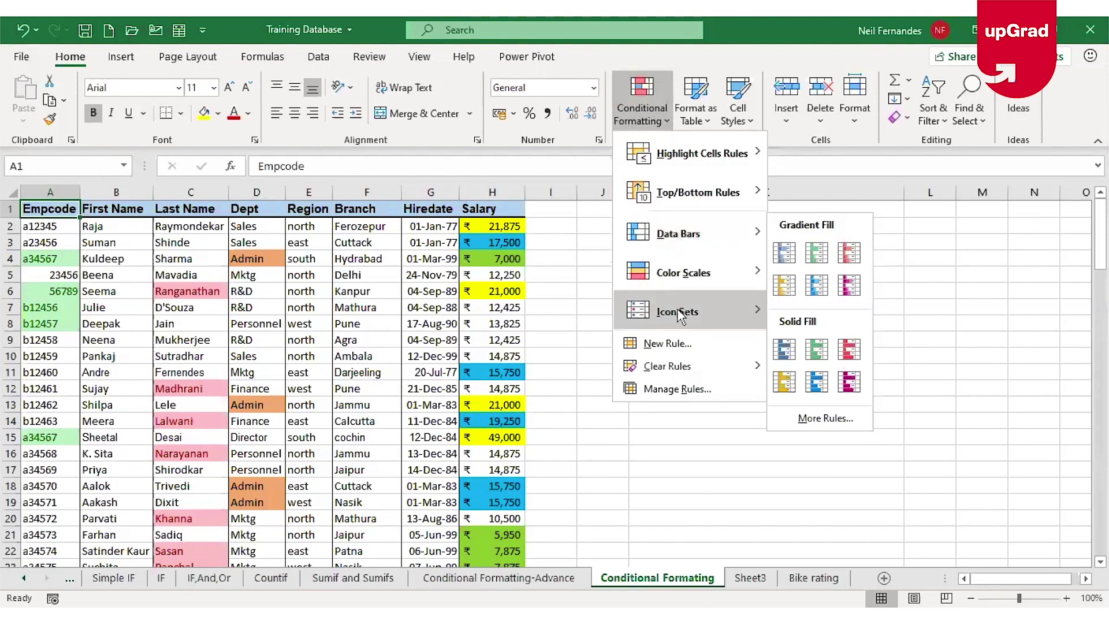
pyautogui.moveTo(680, 314)
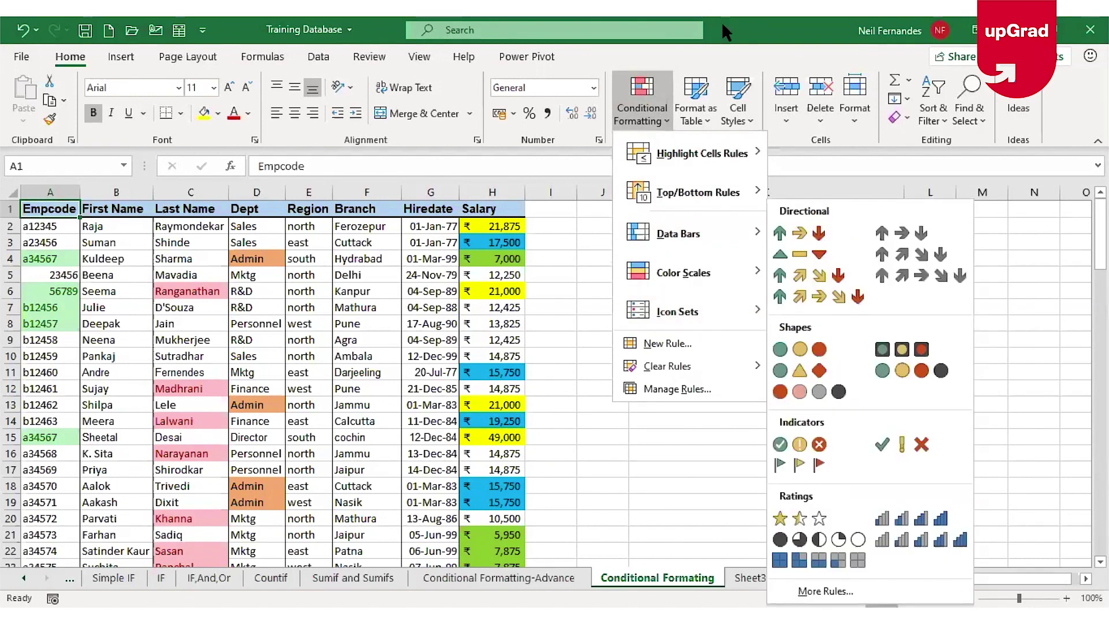
pyautogui.click(714, 489)
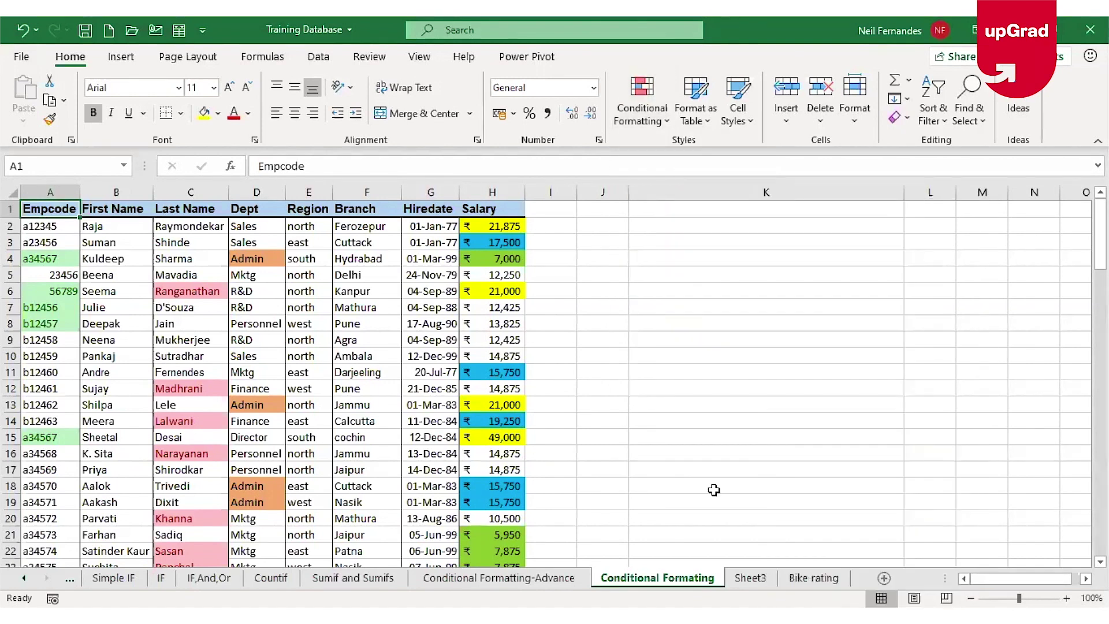
# On the Conditional Formatting-Advance sheet, apply blue Gradient Fill data bars to the Total Sales cells G2:G21.
pyautogui.hotkey('ctrl', 'pageup')
pyautogui.click(191, 407)
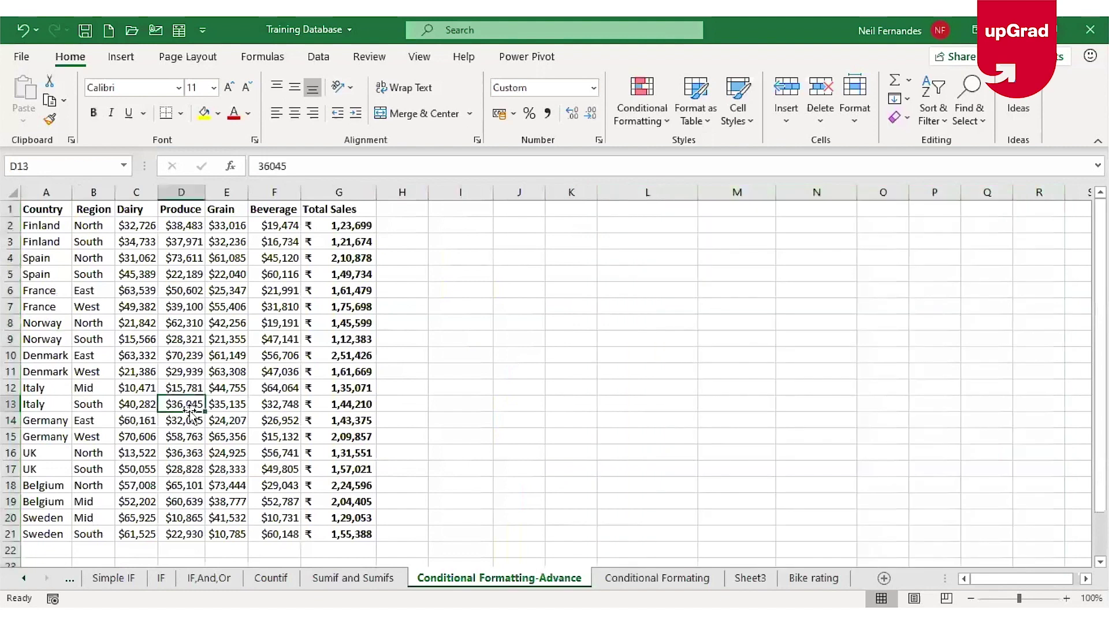
pyautogui.hotkey('ctrl', 'Home')
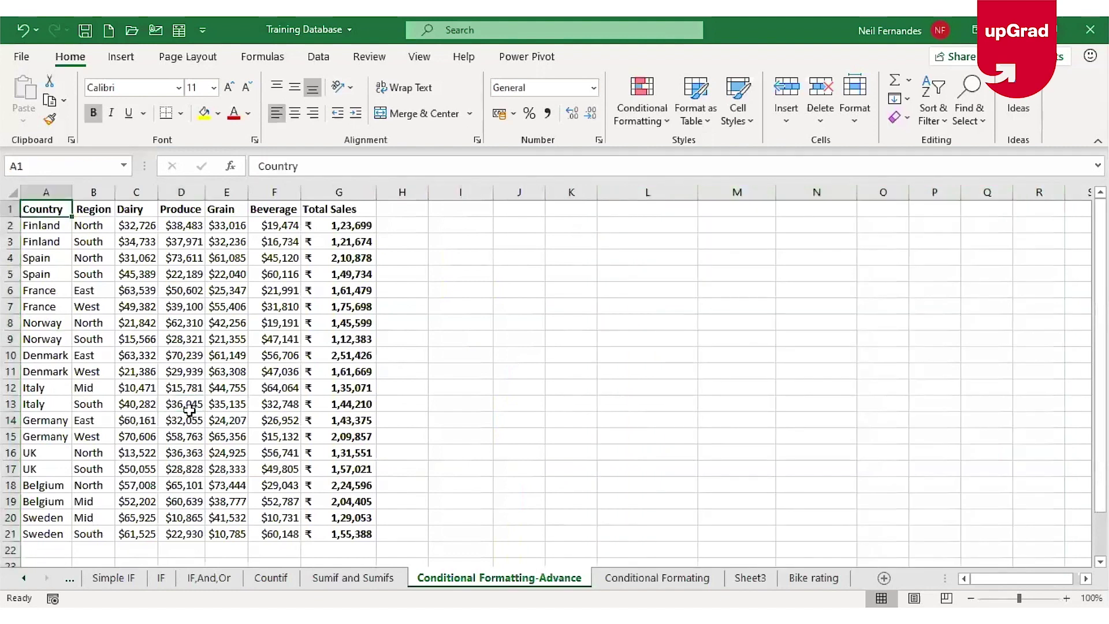
pyautogui.click(344, 226)
pyautogui.hotkey('ctrl', 'shift', 'Down')
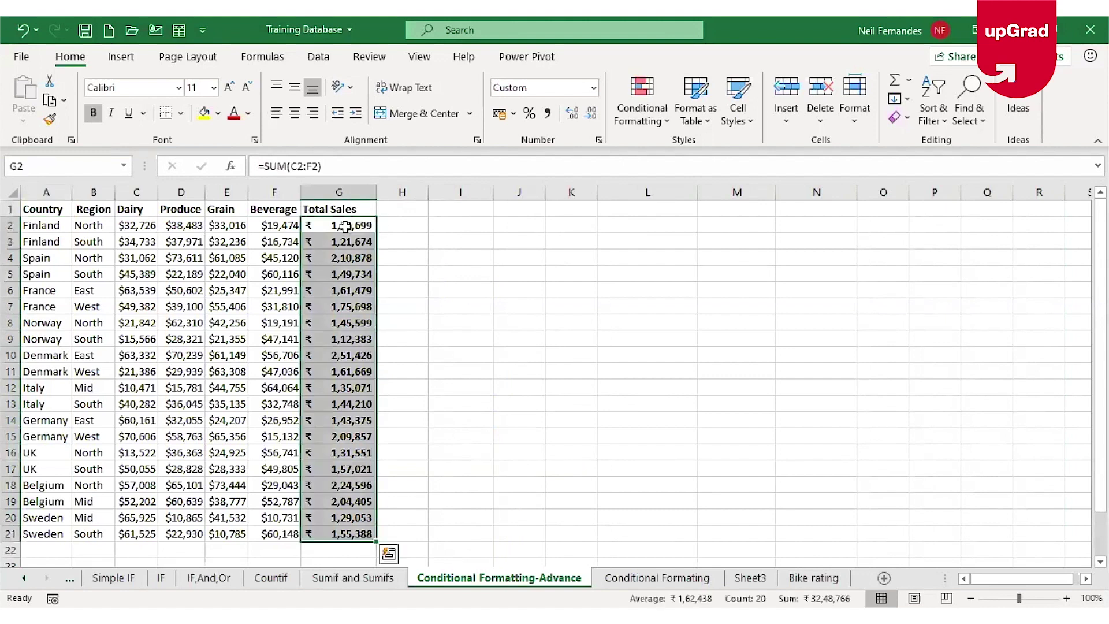
pyautogui.click(655, 89)
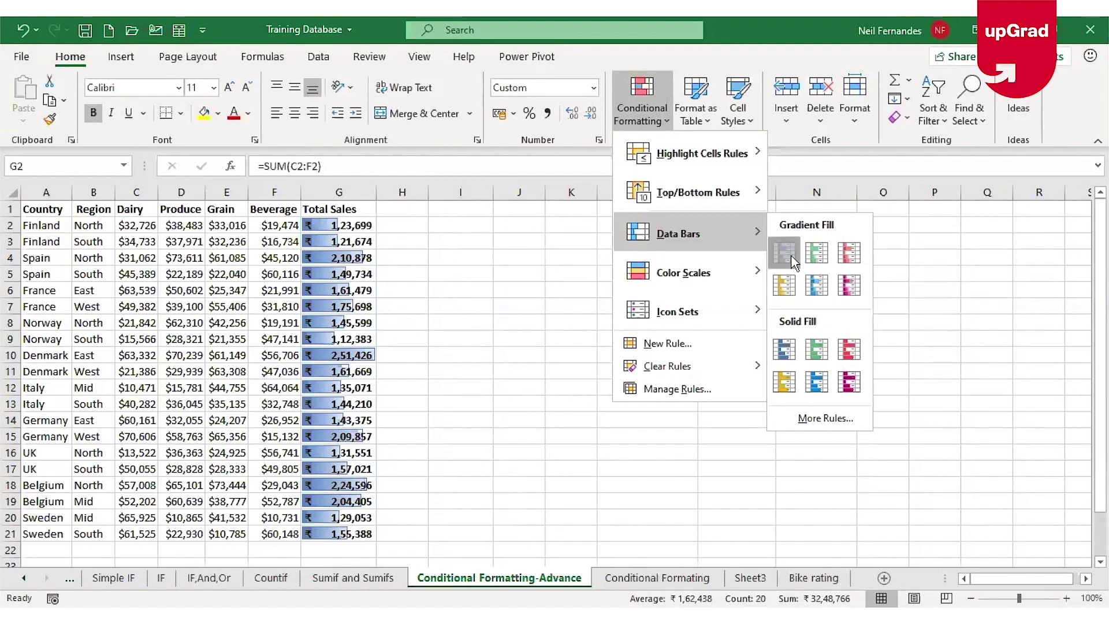
pyautogui.click(785, 252)
# Compare the data bar lengths in the Total Sales column, moving between cell G10 and the column header.
pyautogui.click(347, 355)
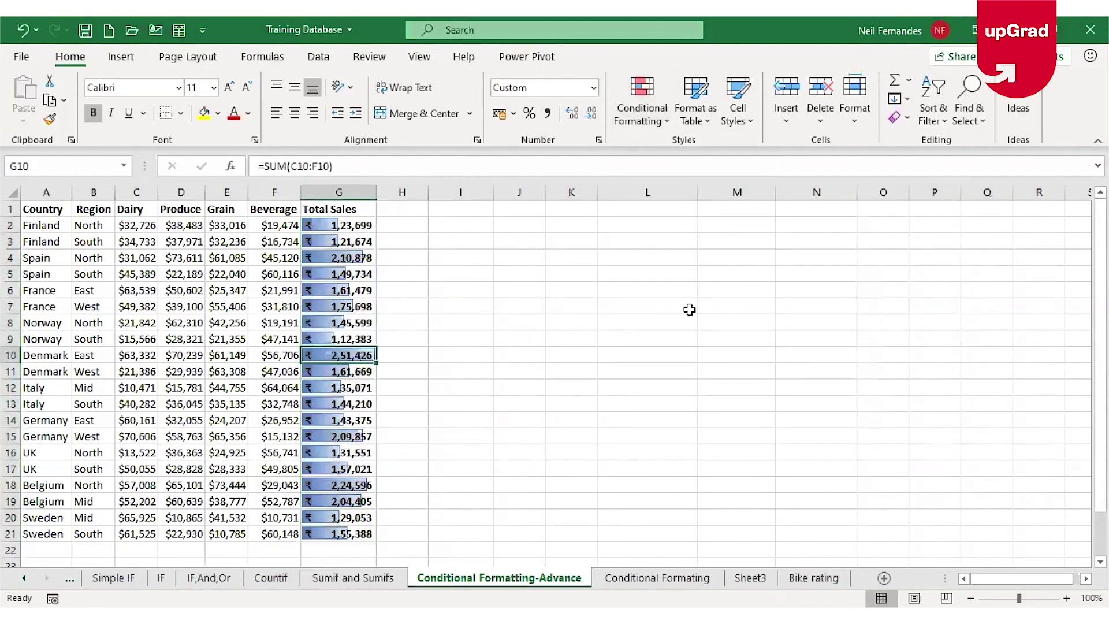
pyautogui.press('Up')
pyautogui.press('Up')
pyautogui.press('Up')
pyautogui.press('Up')
pyautogui.press('Up')
pyautogui.press('Up')
pyautogui.press('Up')
pyautogui.press('Up')
pyautogui.press('Up')
pyautogui.press('Down')
pyautogui.press('Down')
pyautogui.press('Down')
pyautogui.press('Down')
pyautogui.press('Down')
pyautogui.press('Down')
pyautogui.press('Down')
pyautogui.press('Down')
pyautogui.press('Down')
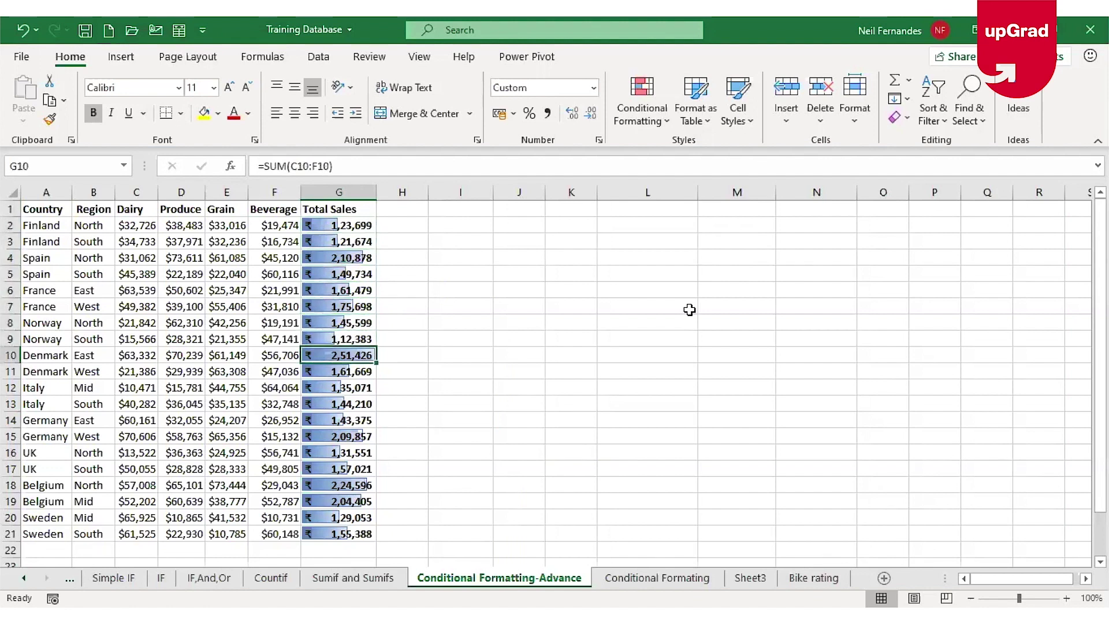
# Add the green-yellow-red color scale to the Total Sales cells G2:G21.
pyautogui.click(363, 227)
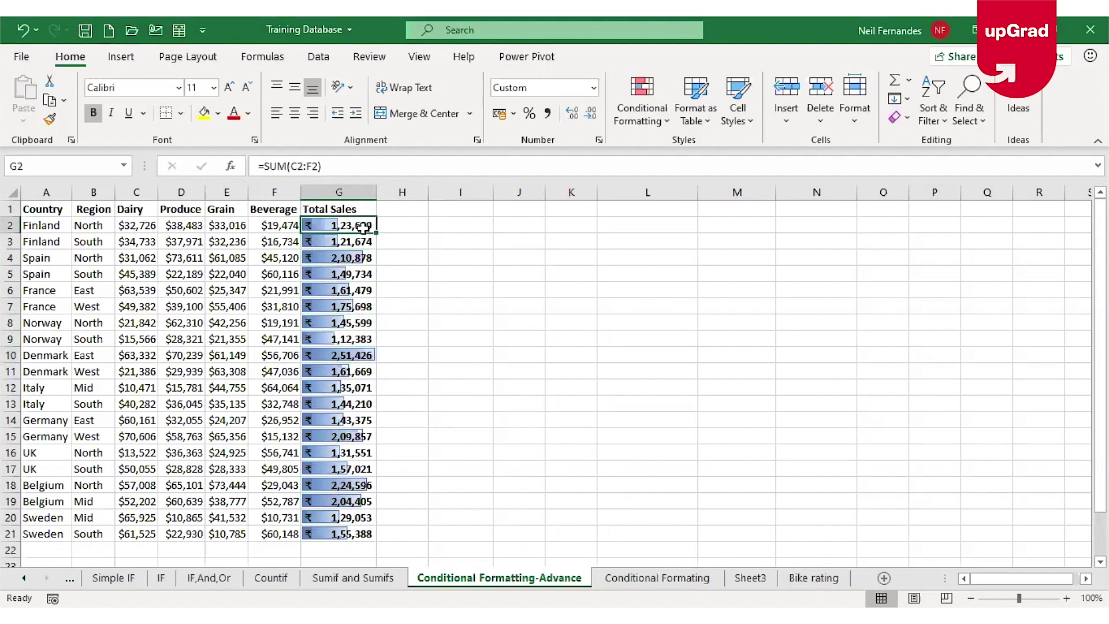
pyautogui.hotkey('ctrl', 'shift', 'Down')
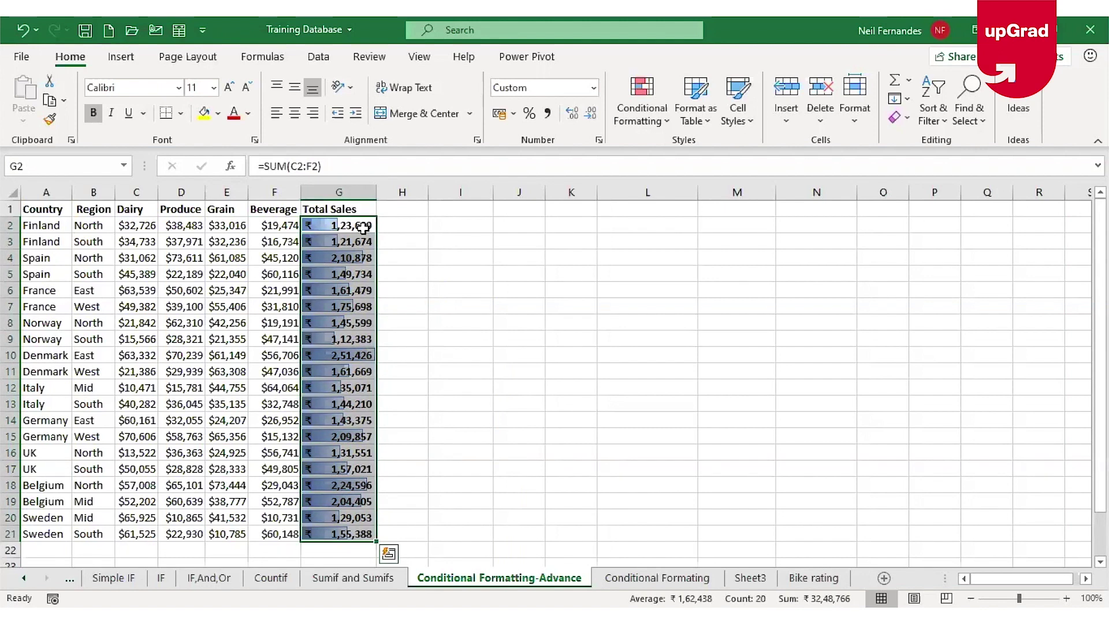
pyautogui.click(653, 109)
pyautogui.moveTo(722, 272)
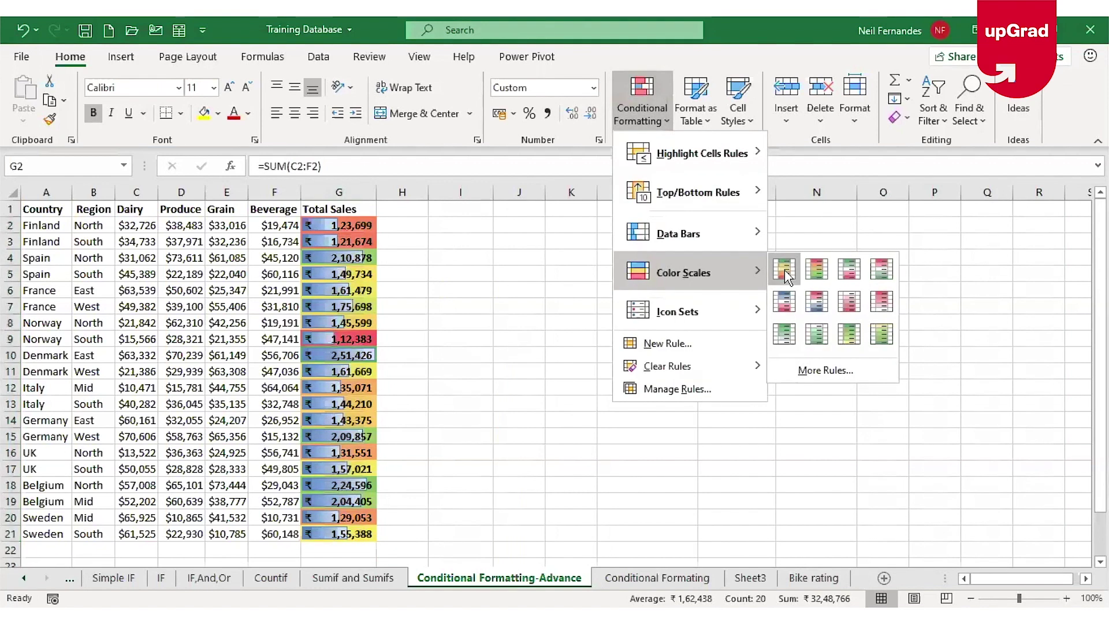
pyautogui.click(784, 269)
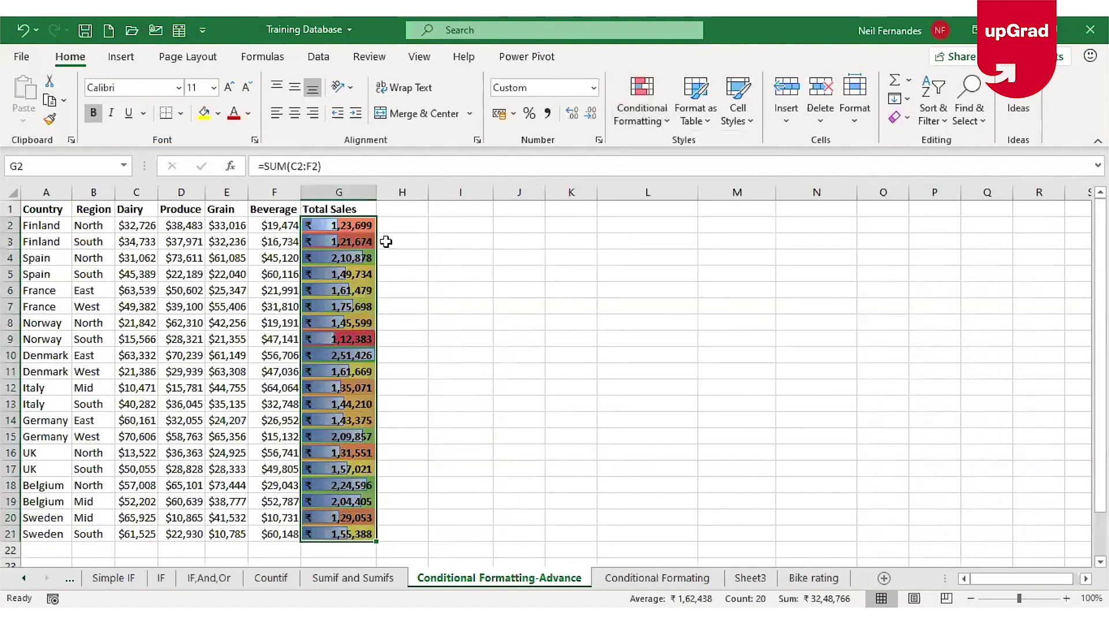
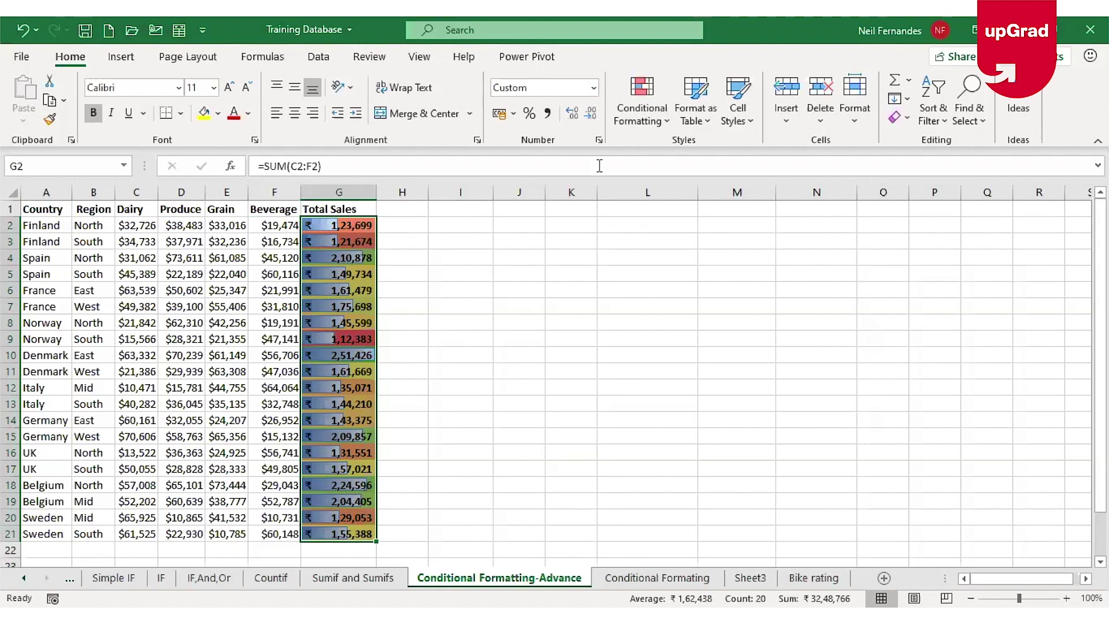
# Preview the 3 Traffic Lights (Unrimmed) icon set on the Total Sales cells G2:G21.
pyautogui.click(636, 106)
pyautogui.moveTo(676, 311)
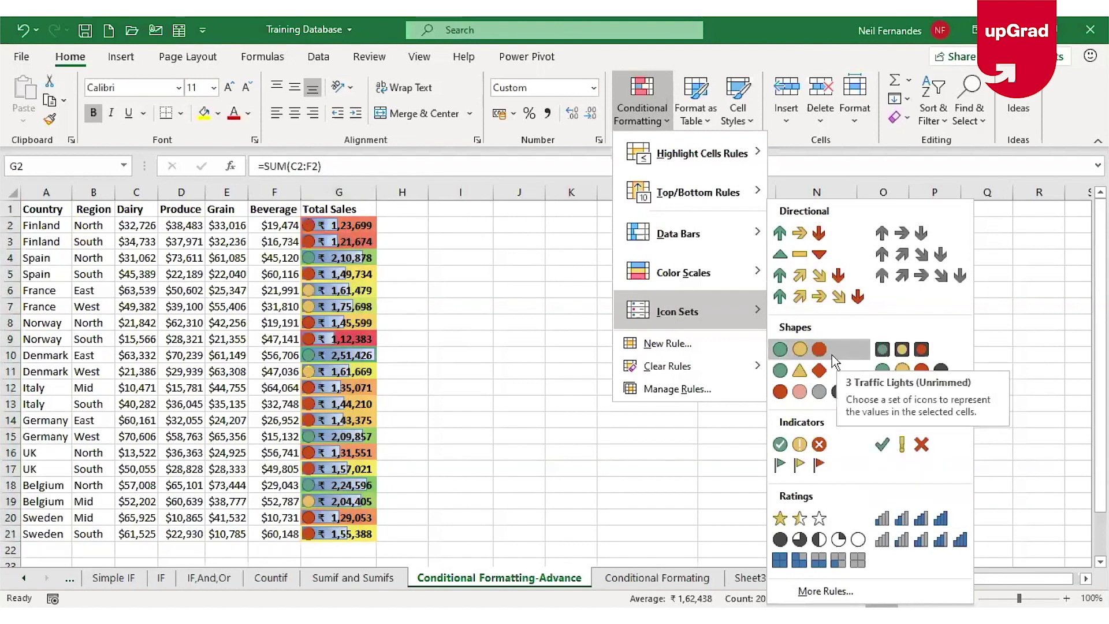
pyautogui.click(520, 453)
# Open the Bike rating sheet and go through the product names in A3:A7.
pyautogui.hotkey('ctrl', 'pagedown')
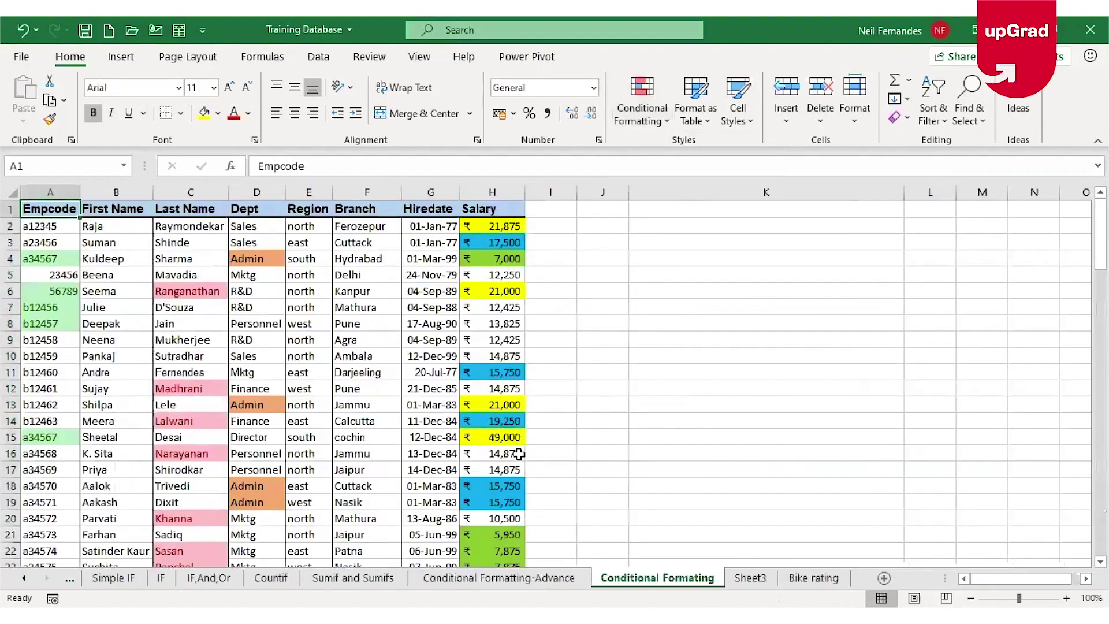
pyautogui.hotkey('ctrl', 'pagedown')
pyautogui.hotkey('ctrl', 'pagedown')
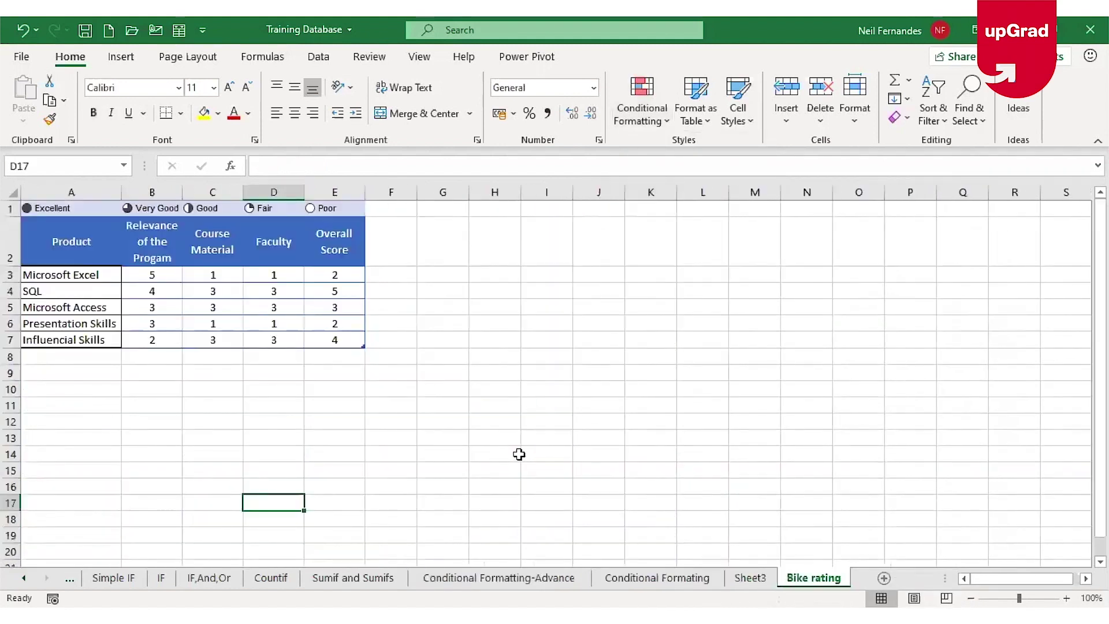
pyautogui.click(106, 306)
pyautogui.click(88, 285)
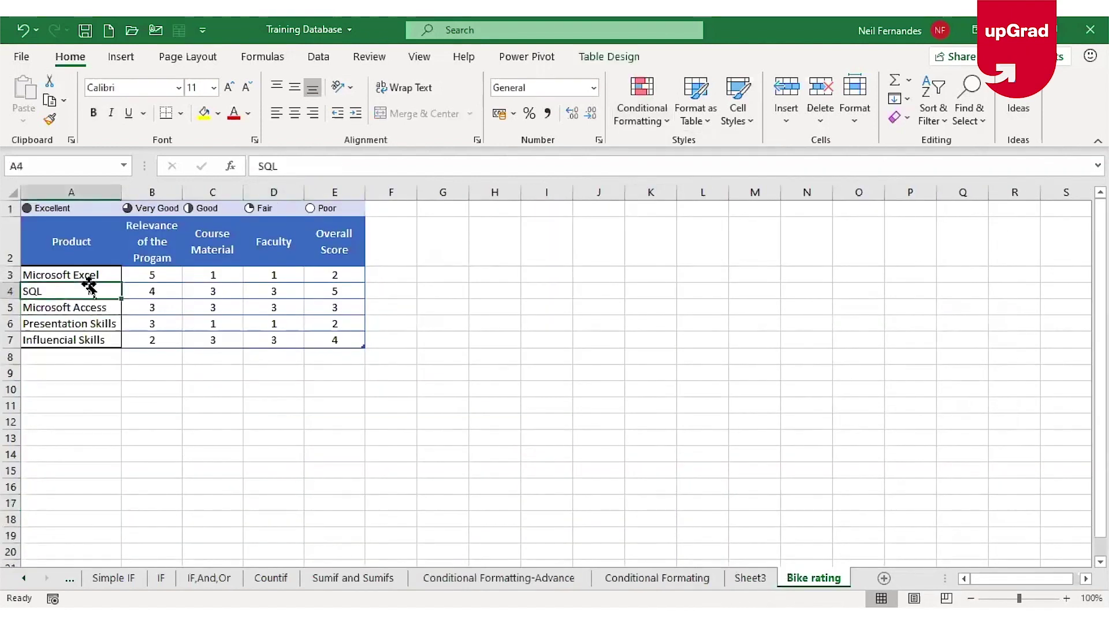
pyautogui.click(90, 276)
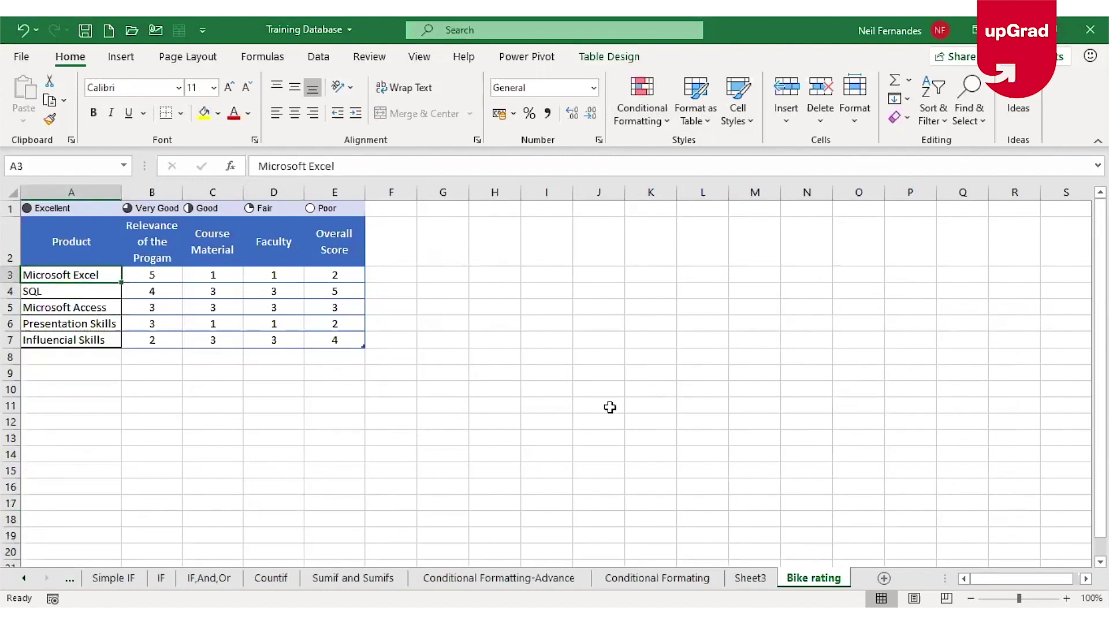
pyautogui.press('Down')
pyautogui.press('Down')
pyautogui.press('Down')
pyautogui.press('Down')
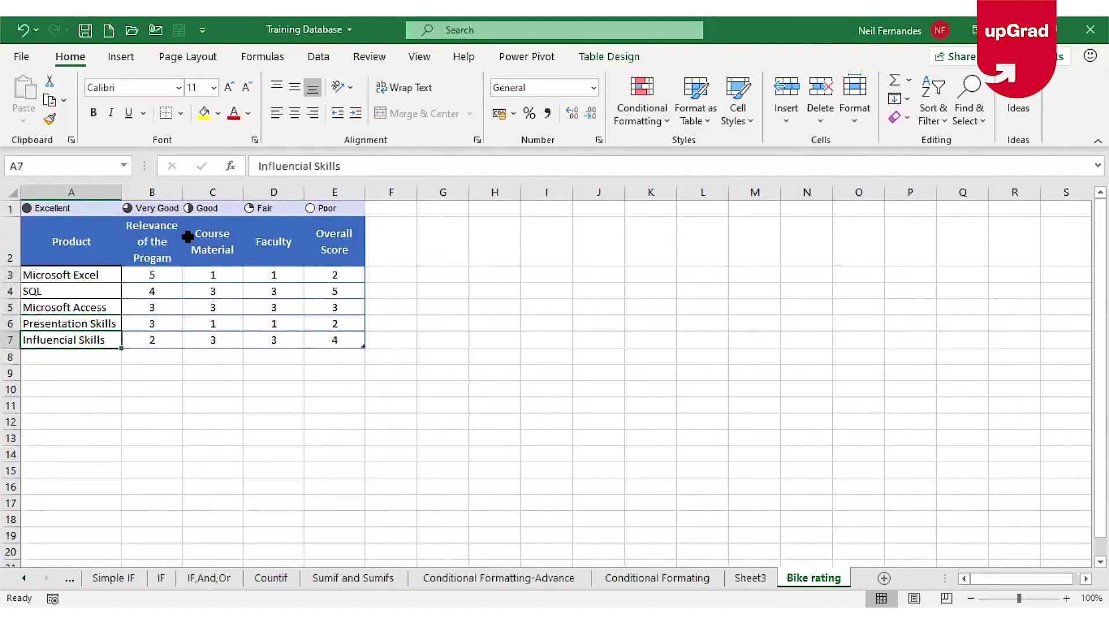
# Review the rating category headings in B2:E2 and the scores listed beneath them.
pyautogui.click(158, 245)
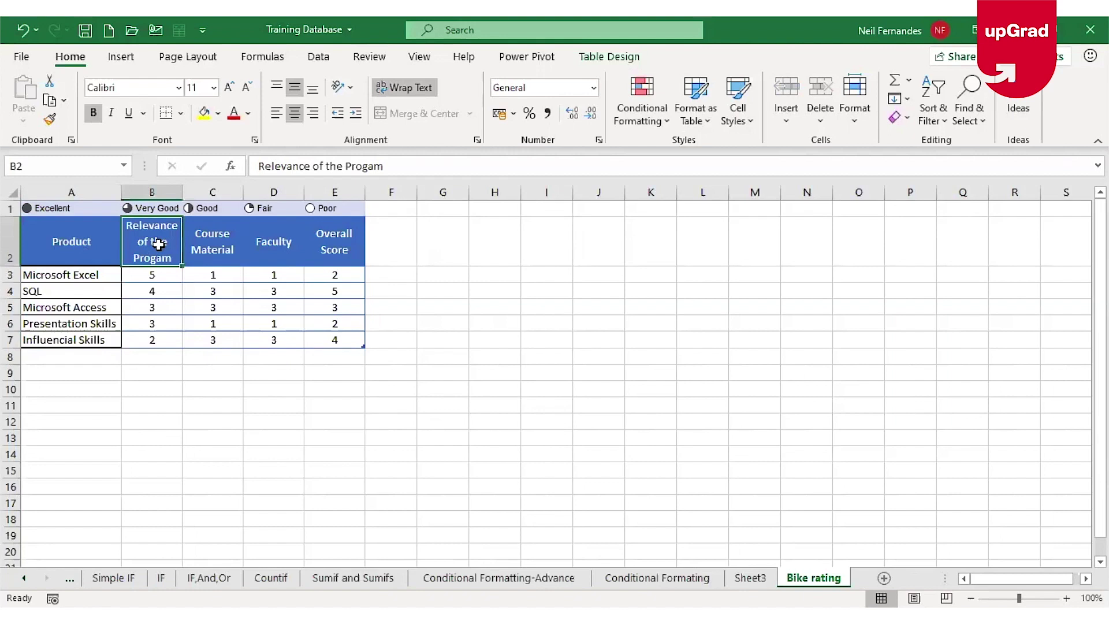
pyautogui.press('Right')
pyautogui.press('Right')
pyautogui.press('Right')
pyautogui.press('Left')
pyautogui.press('Left')
pyautogui.press('Left')
pyautogui.press('Right')
pyautogui.press('Right')
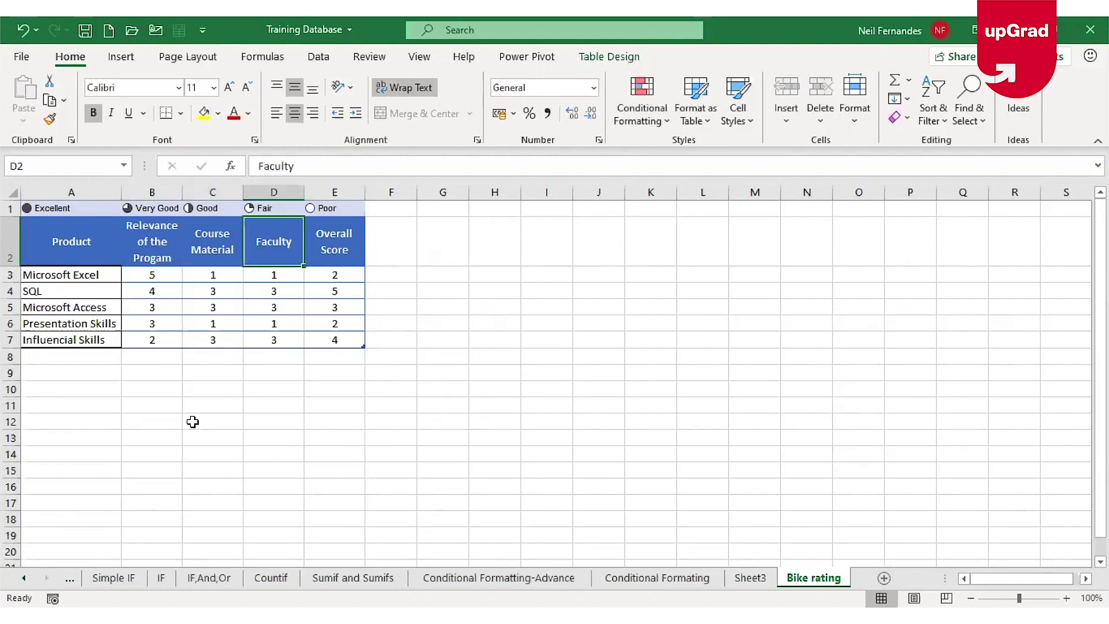
pyautogui.press('Right')
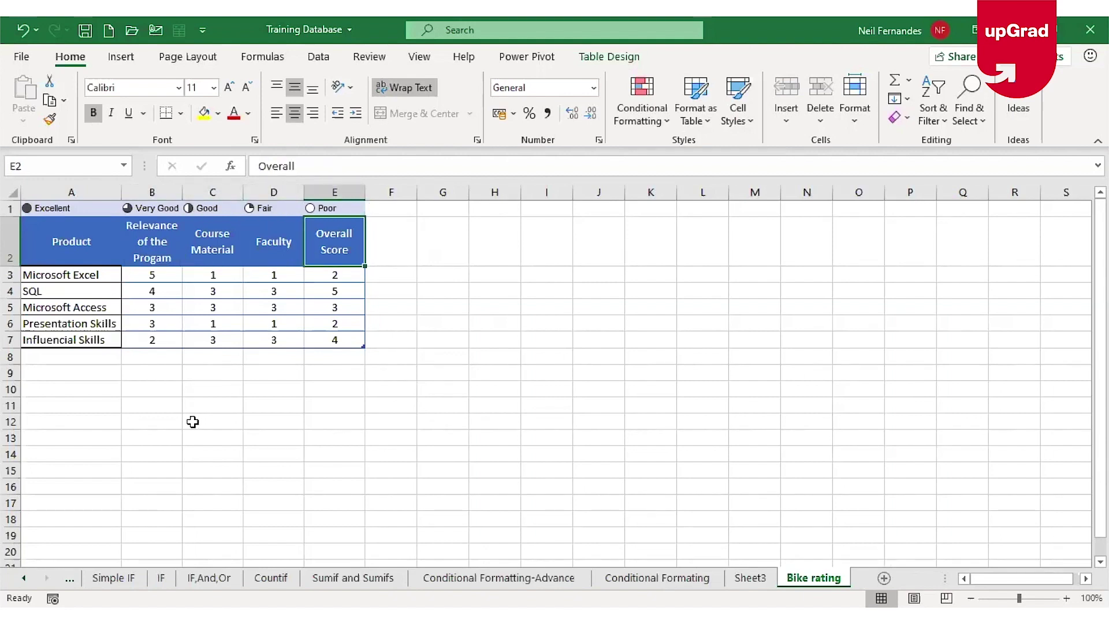
pyautogui.moveTo(143, 223); pyautogui.dragTo(324, 335)
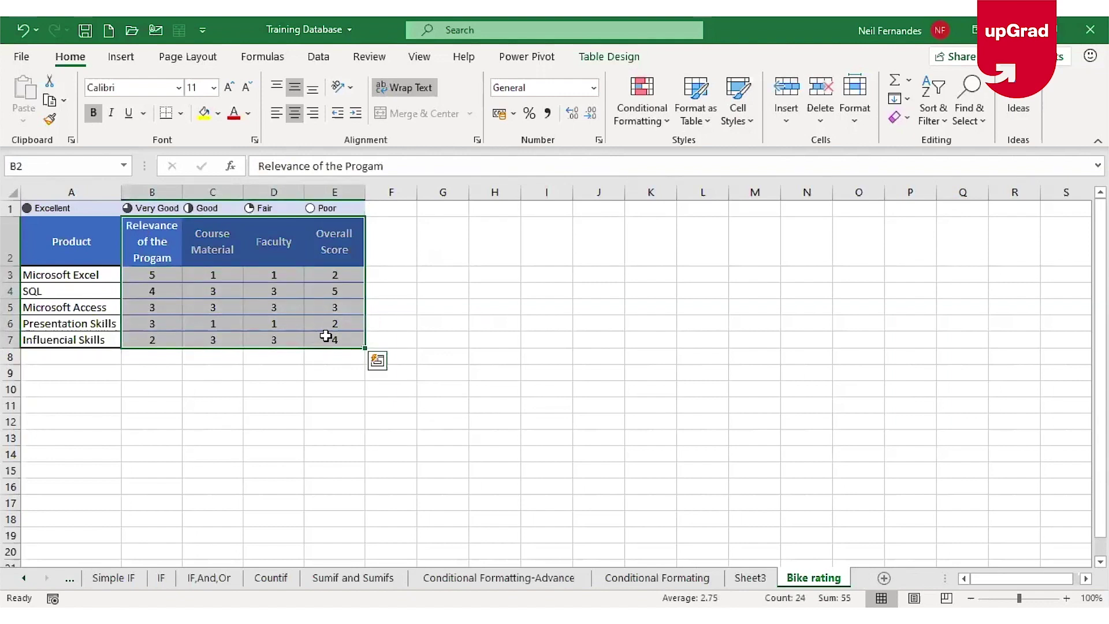
# Compare the score in B3 with the rating legend in row 1, checking the Excellent and Poor entries.
pyautogui.click(160, 278)
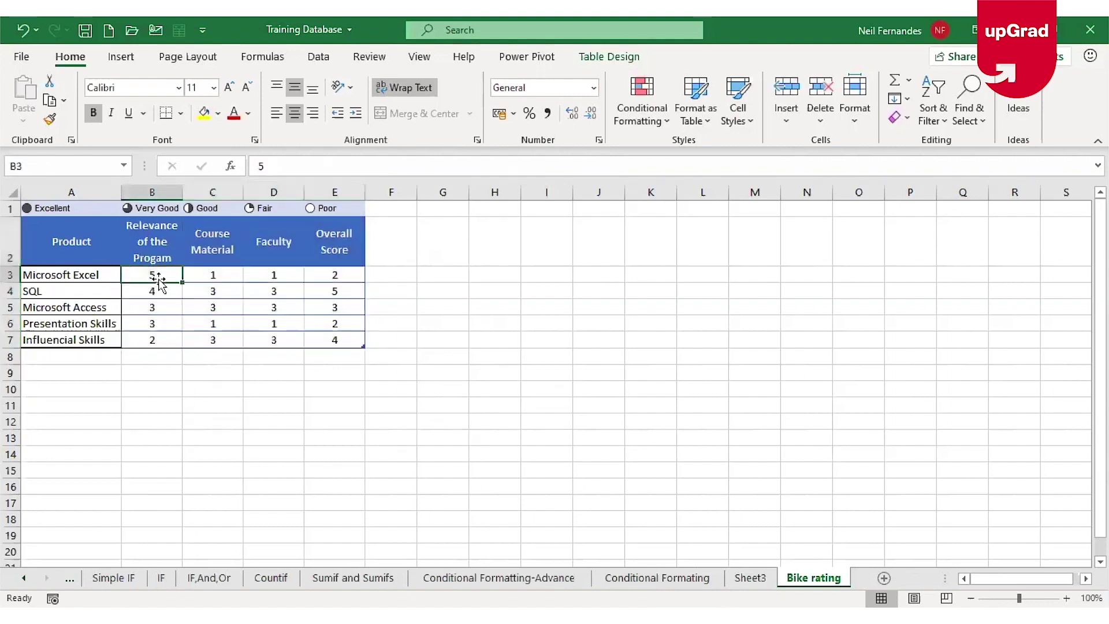
pyautogui.click(42, 208)
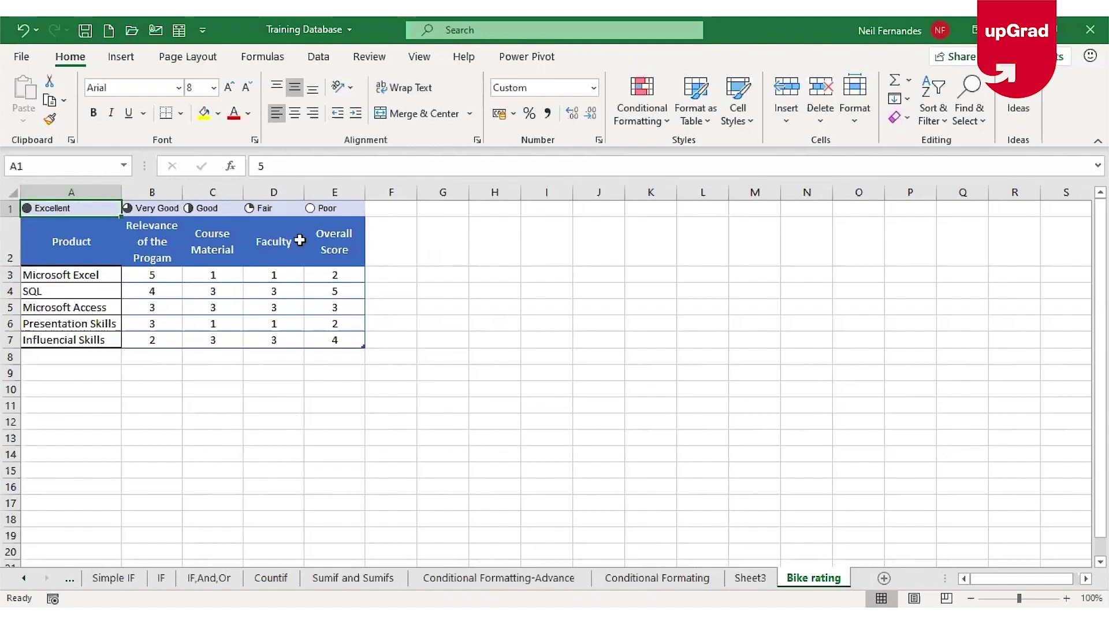
pyautogui.click(340, 213)
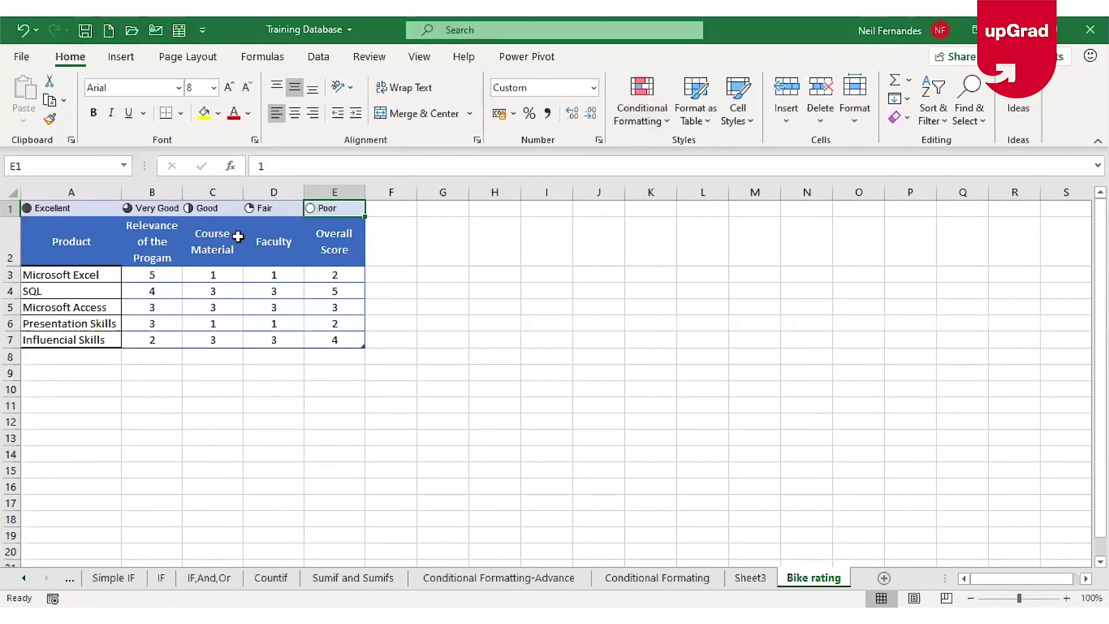
# Apply the five-icon quarter-circle Ratings icon set to the score cells B3:E7.
pyautogui.moveTo(153, 276); pyautogui.dragTo(329, 334)
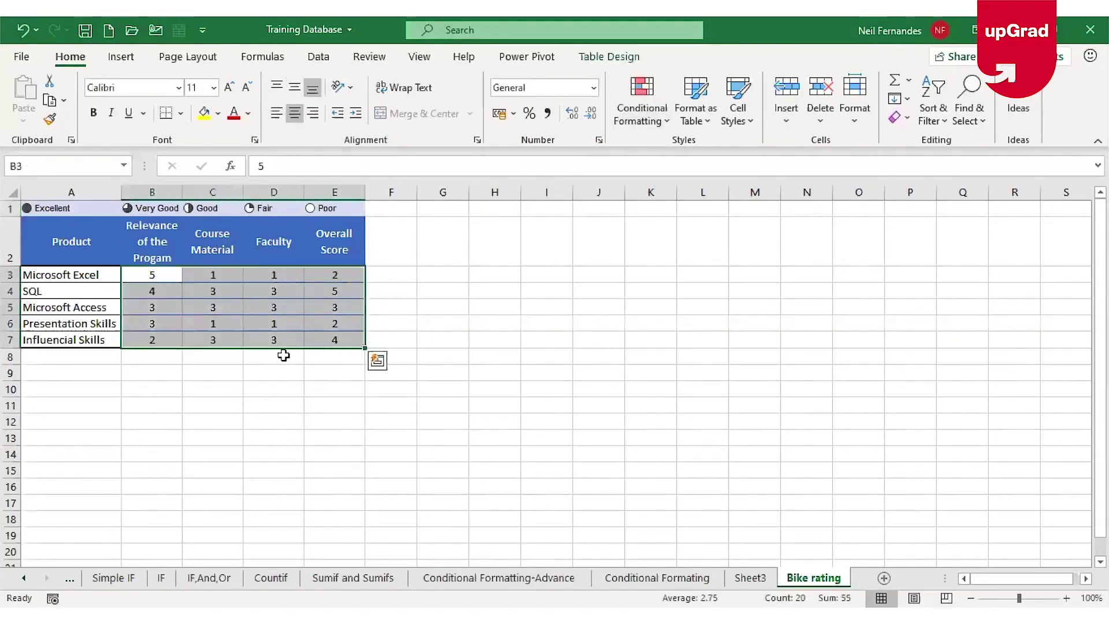
pyautogui.click(633, 121)
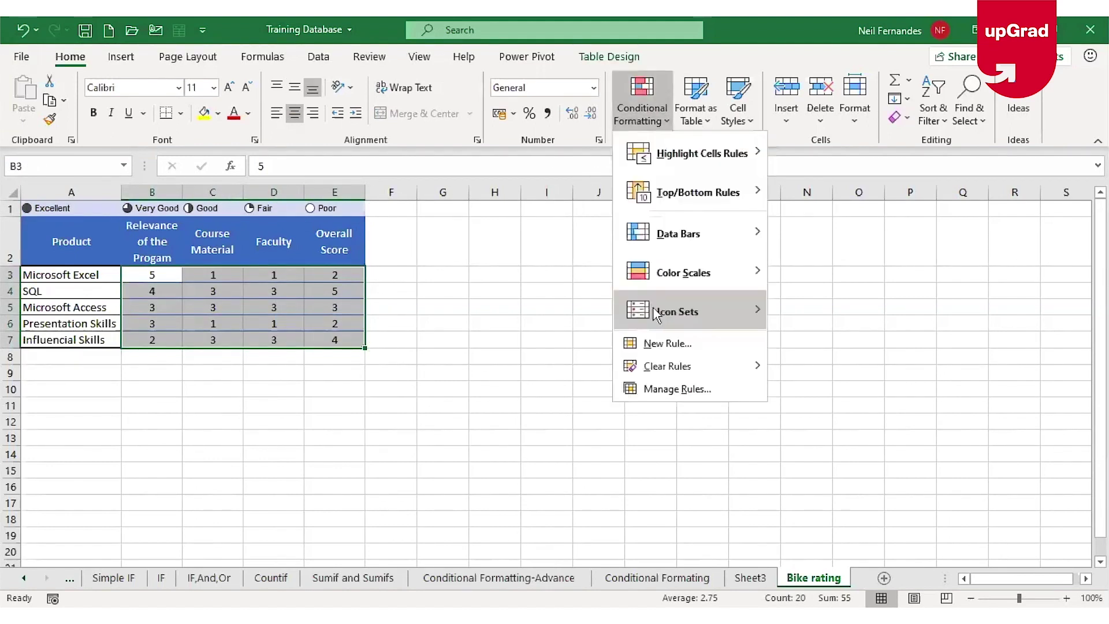
pyautogui.moveTo(655, 314)
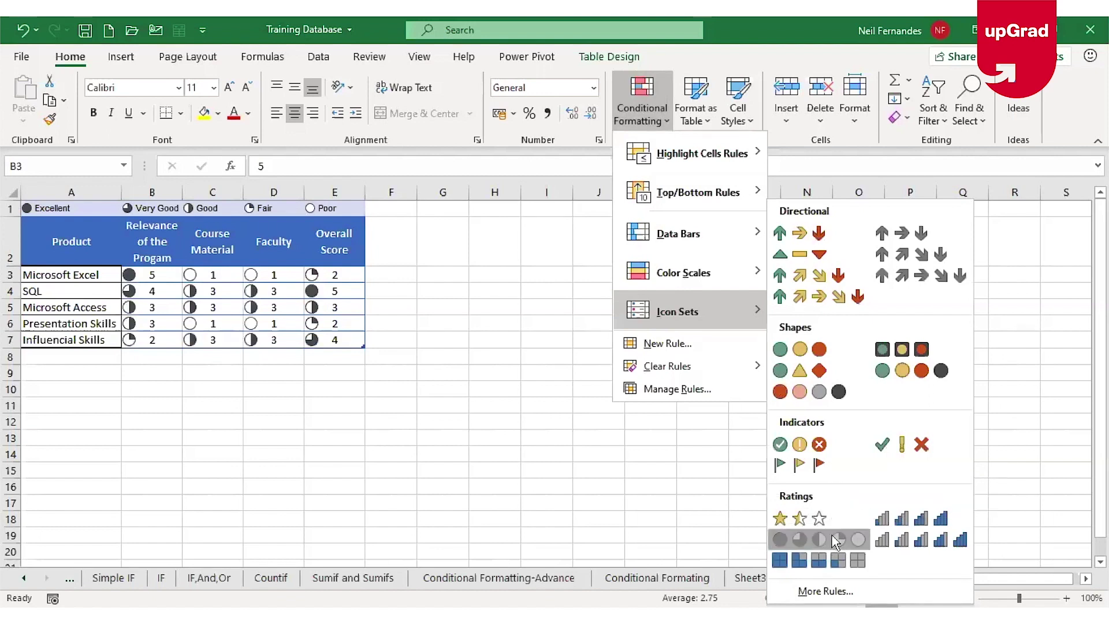
pyautogui.click(837, 540)
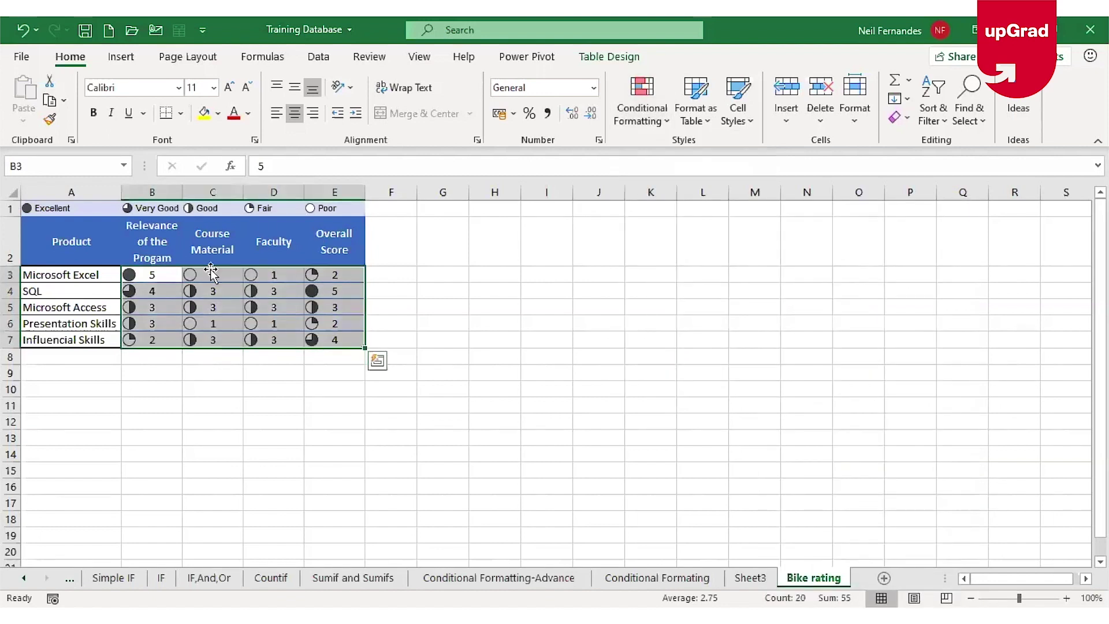
# Check the rating icons in cells B3, B4 and D3 against the legend.
pyautogui.click(153, 275)
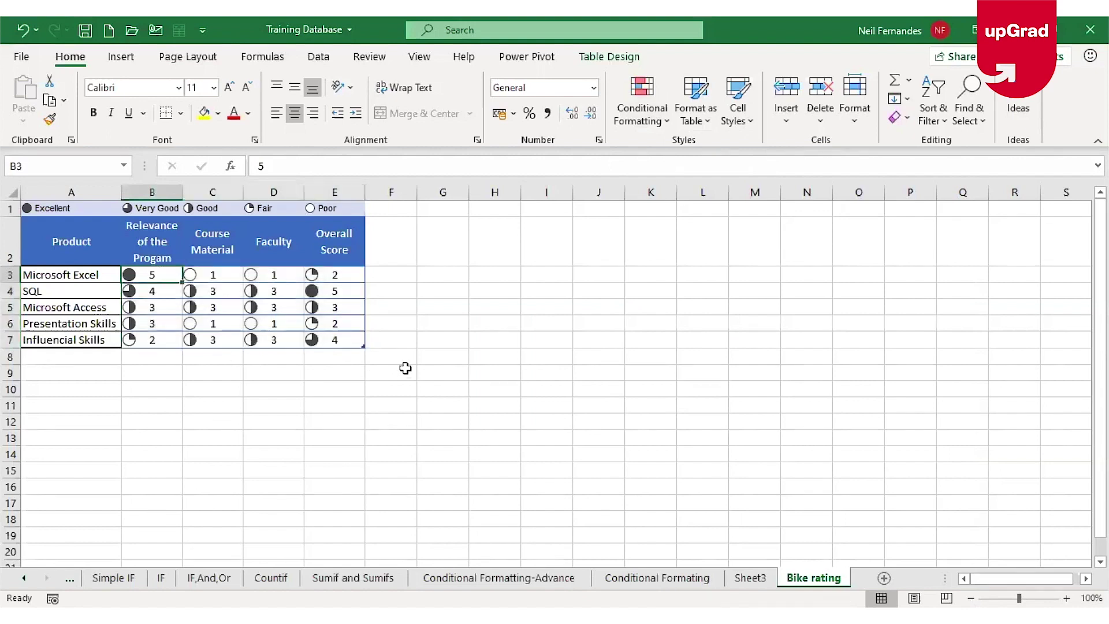
pyautogui.click(157, 290)
pyautogui.click(257, 269)
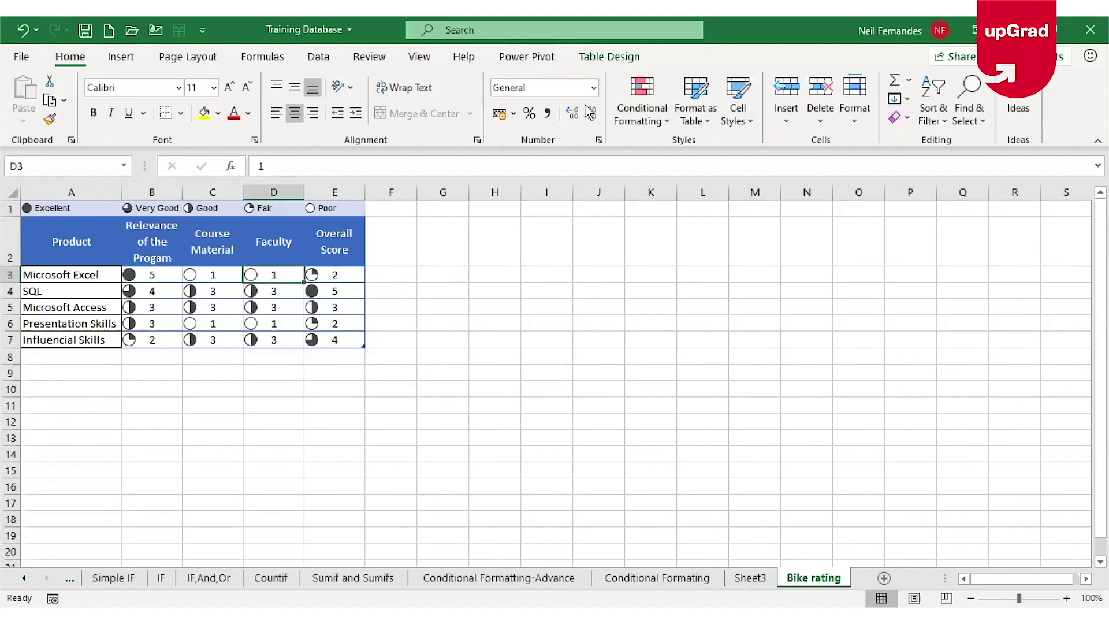
pyautogui.click(630, 99)
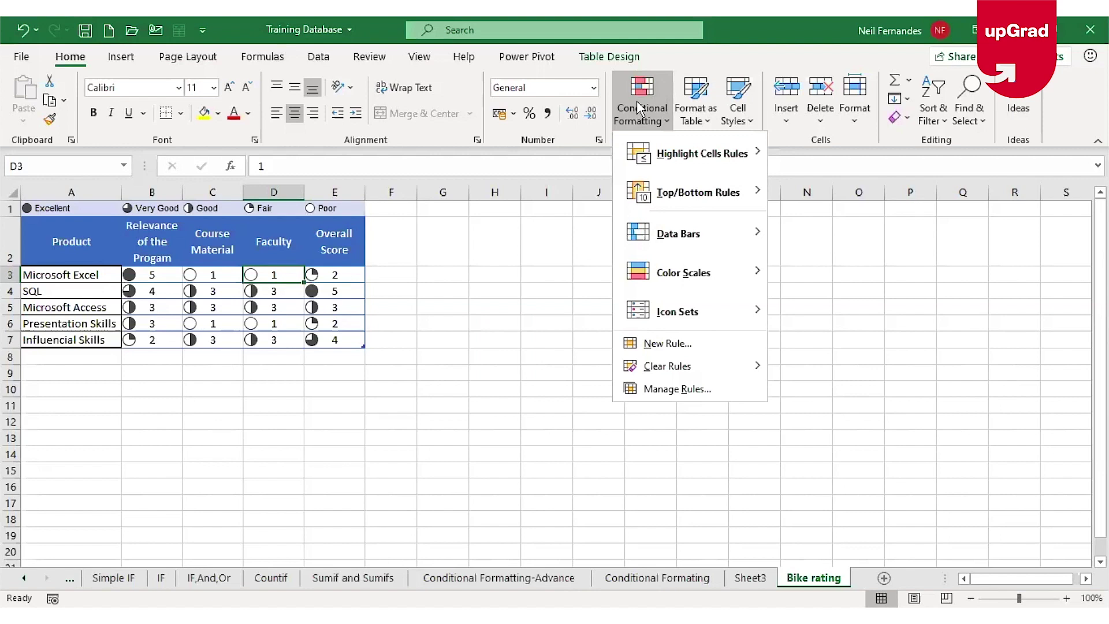
pyautogui.click(639, 108)
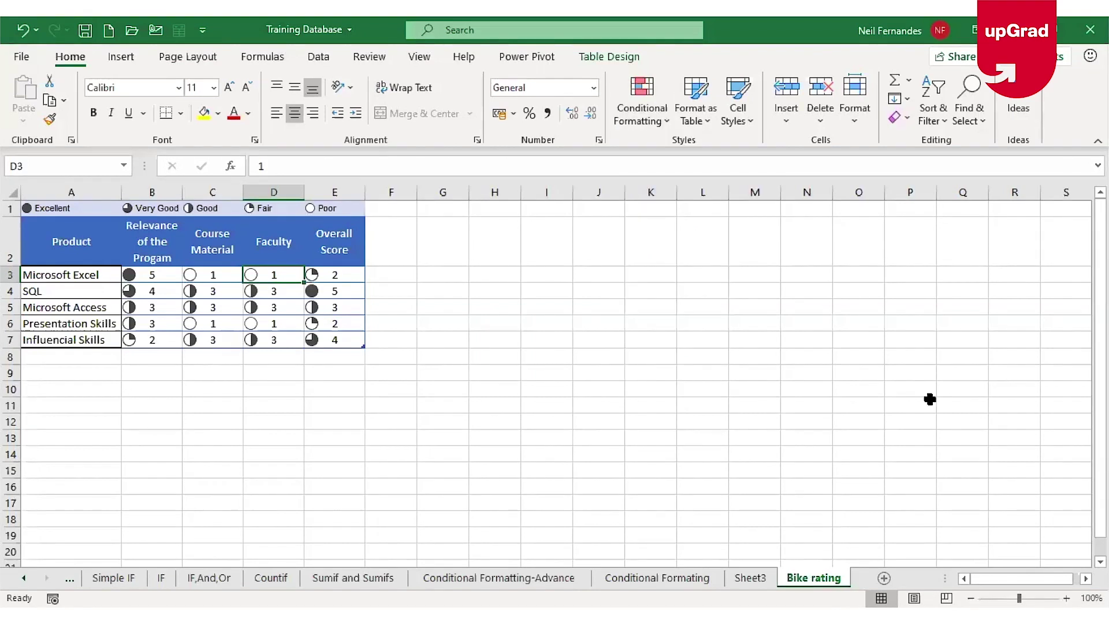
# Clear all conditional formatting rules from the entire Conditional Formating sheet.
pyautogui.hotkey('ctrl', 'pageup')
pyautogui.hotkey('ctrl', 'pageup')
pyautogui.click(383, 306)
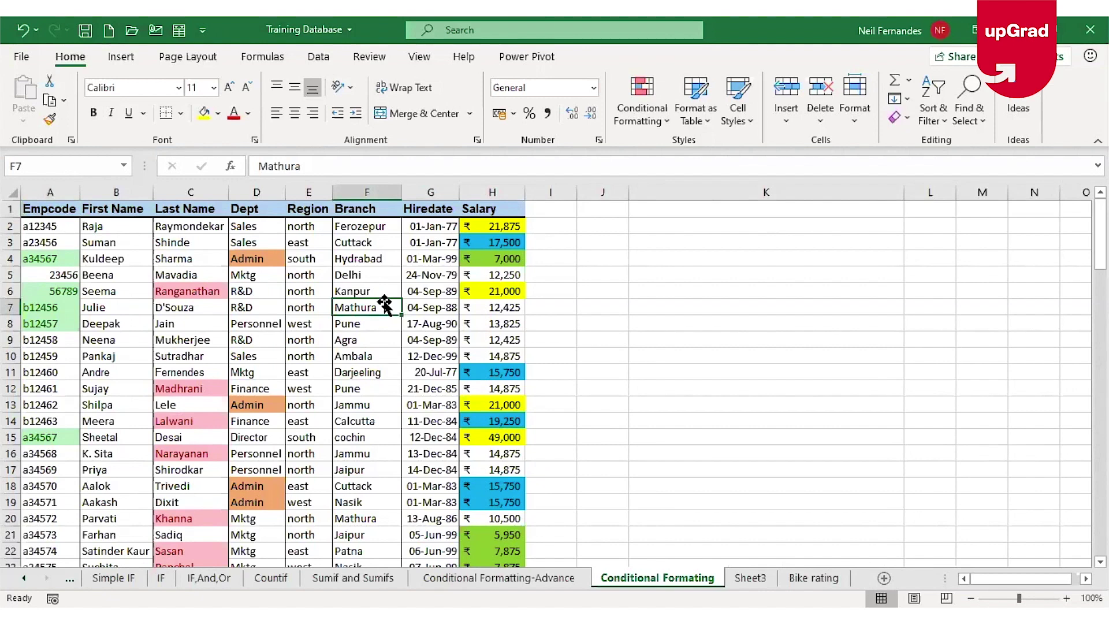
pyautogui.click(495, 273)
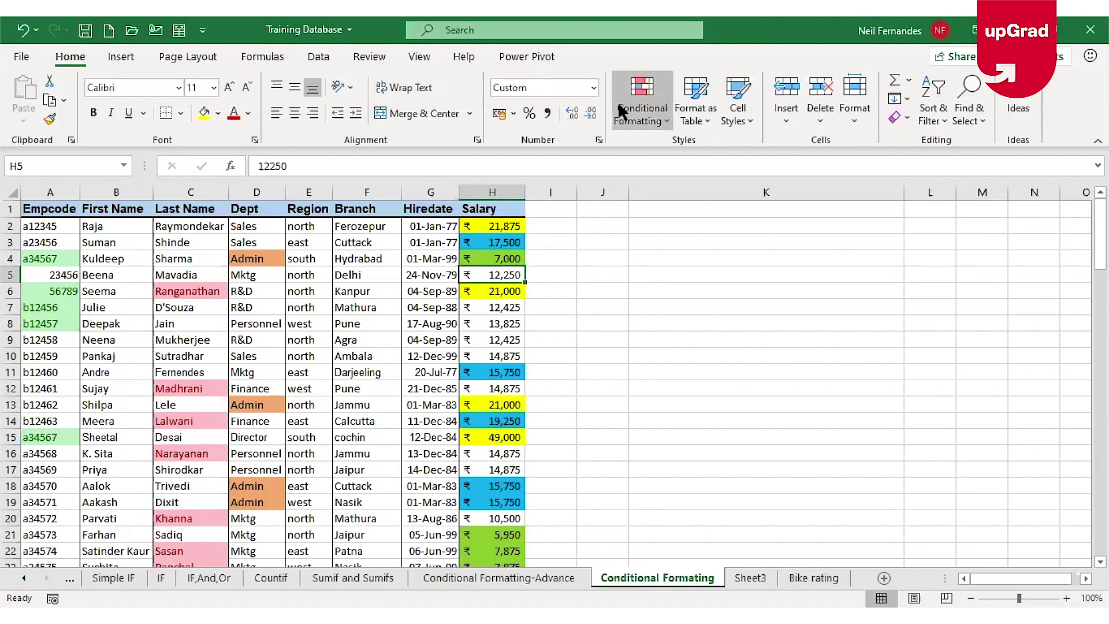
pyautogui.click(300, 355)
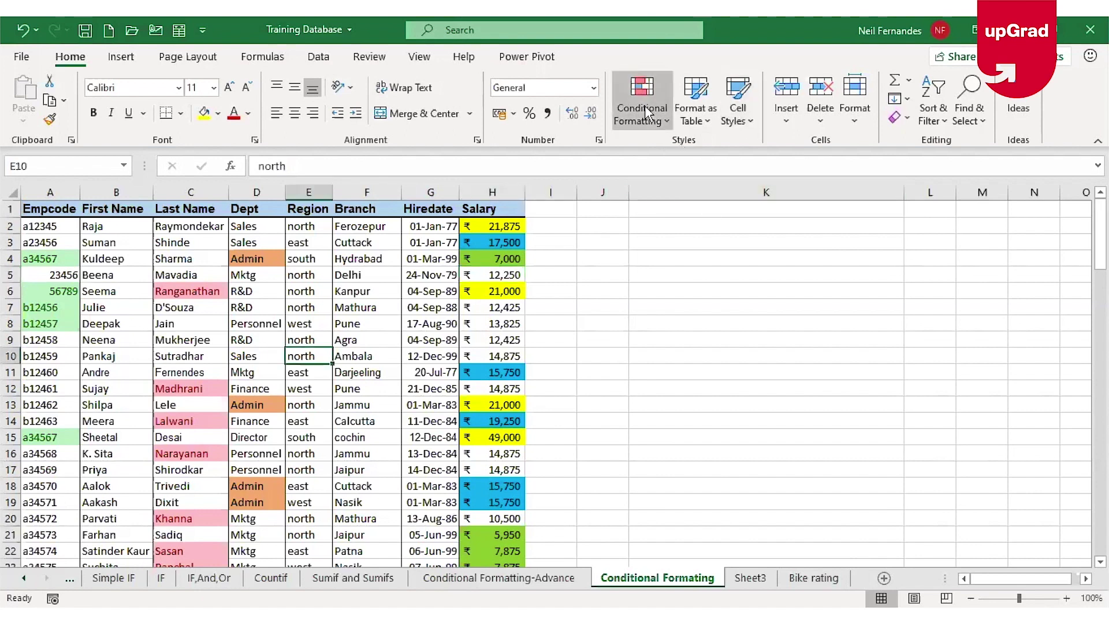
pyautogui.click(645, 105)
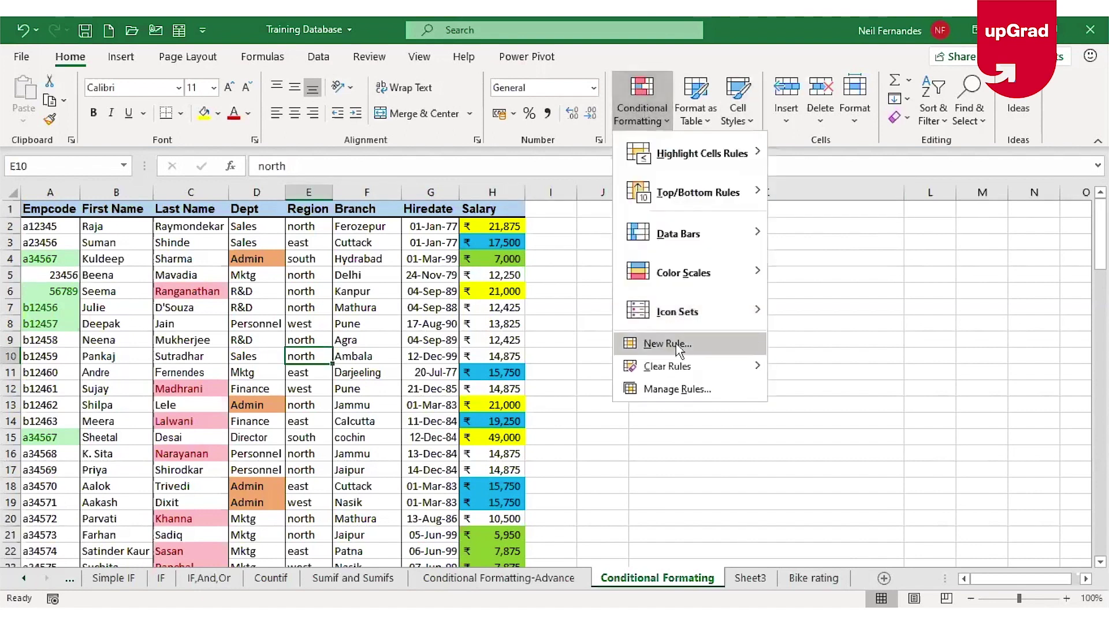
pyautogui.moveTo(683, 370)
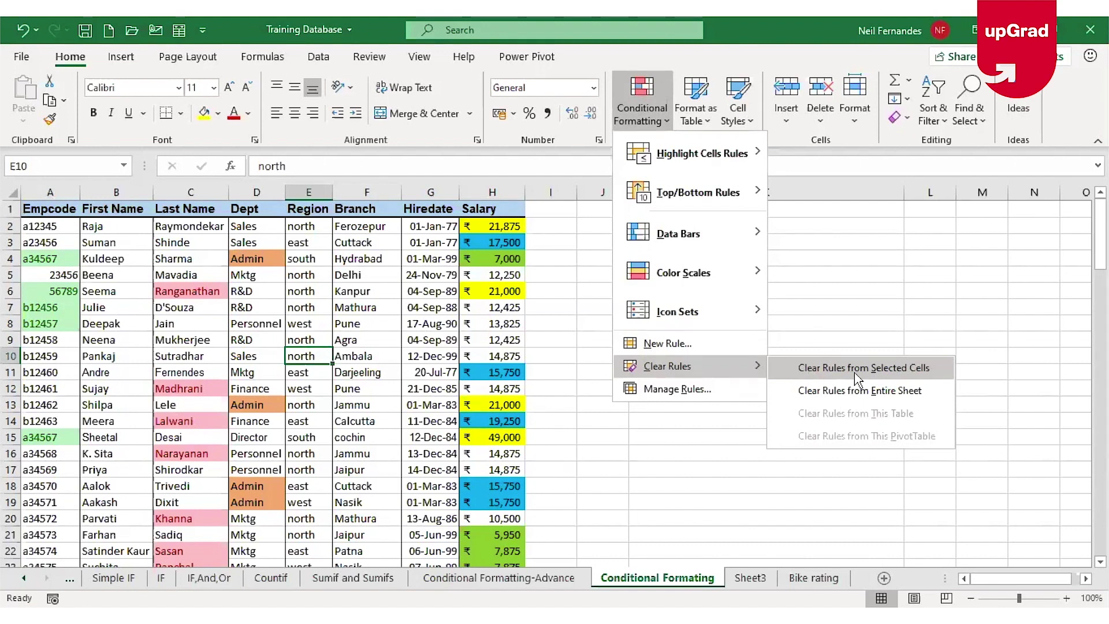
pyautogui.click(827, 401)
pyautogui.click(182, 371)
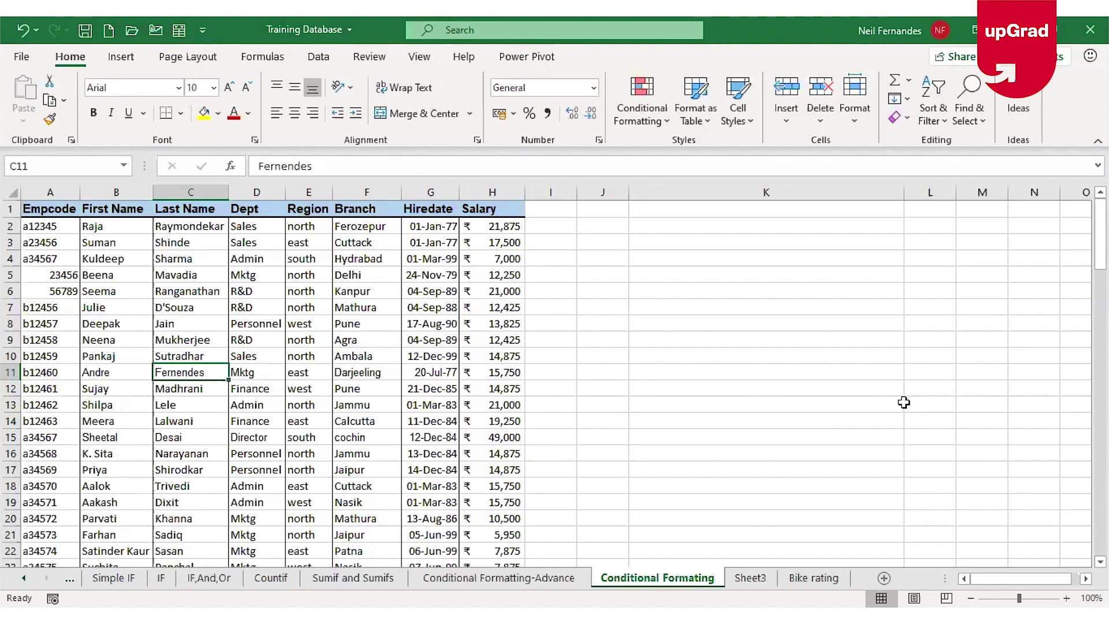
# Look at the new-rule option for using a formula to determine which cells to format, without creating a rule.
pyautogui.click(642, 107)
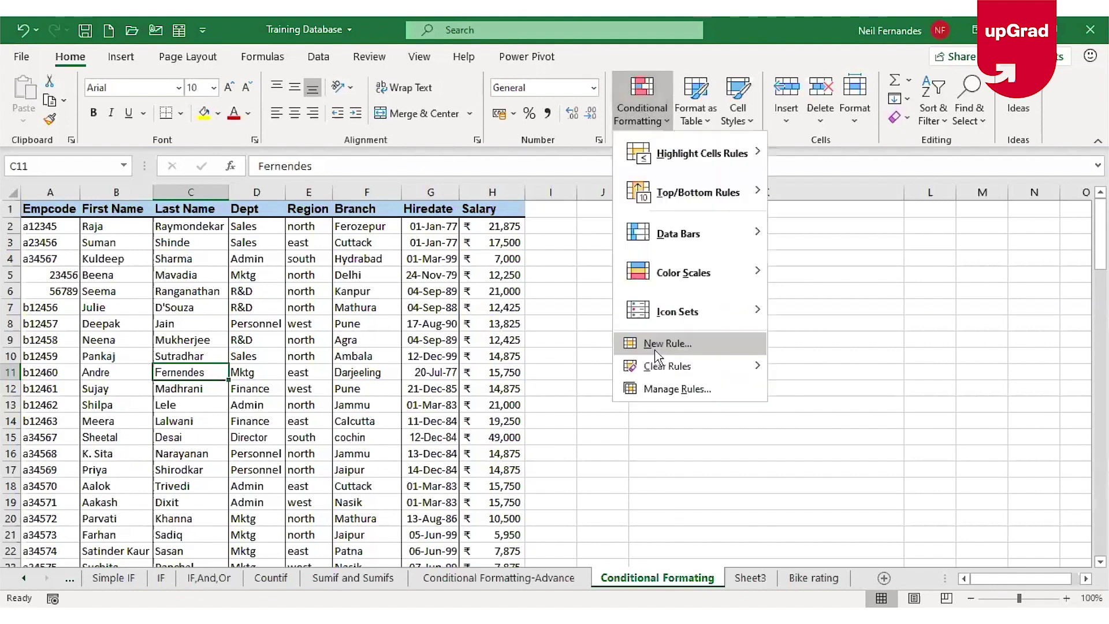
pyautogui.click(656, 350)
pyautogui.click(190, 148)
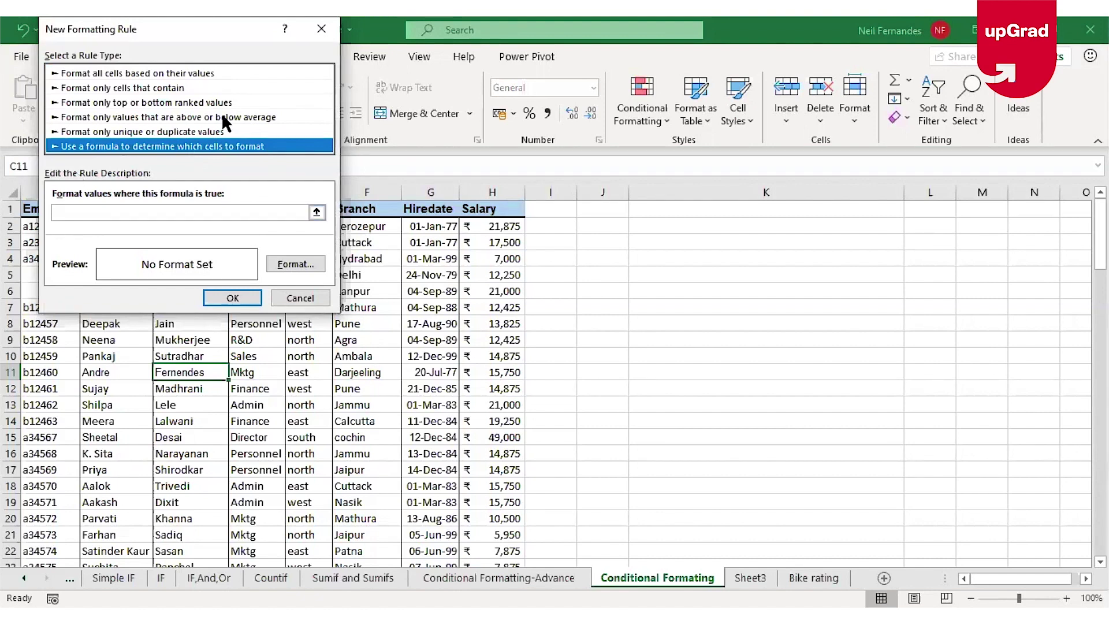
pyautogui.click(298, 305)
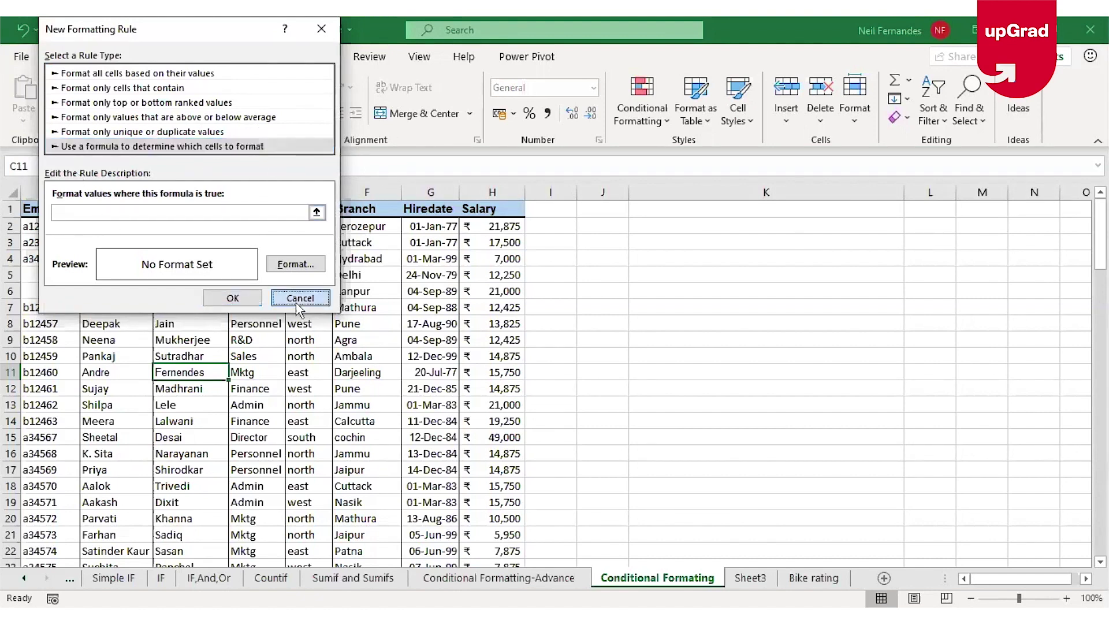
pyautogui.click(297, 309)
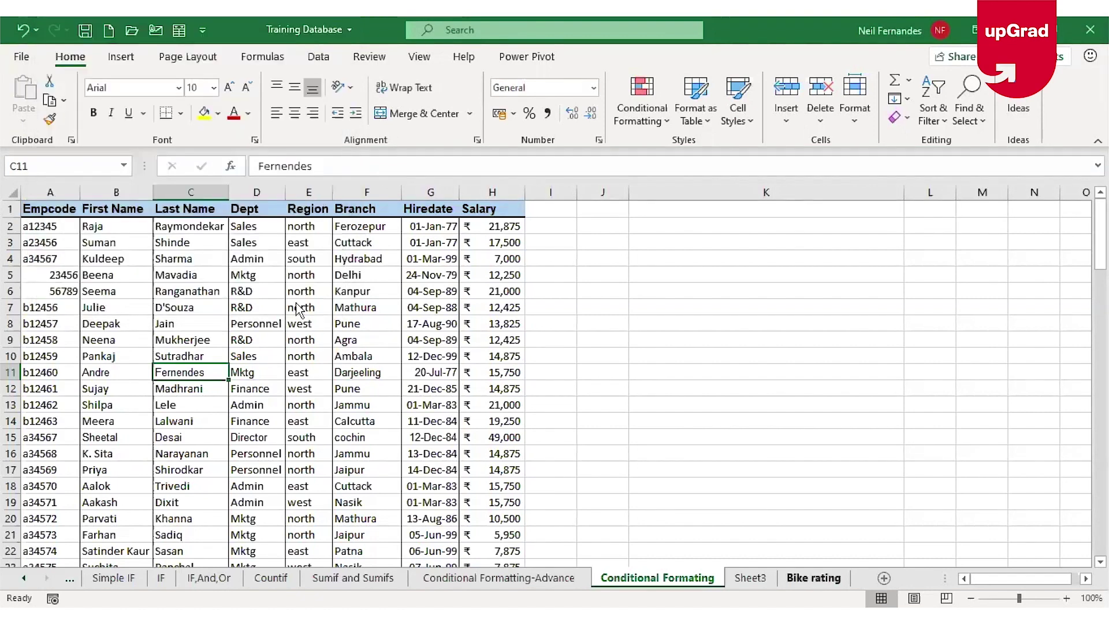